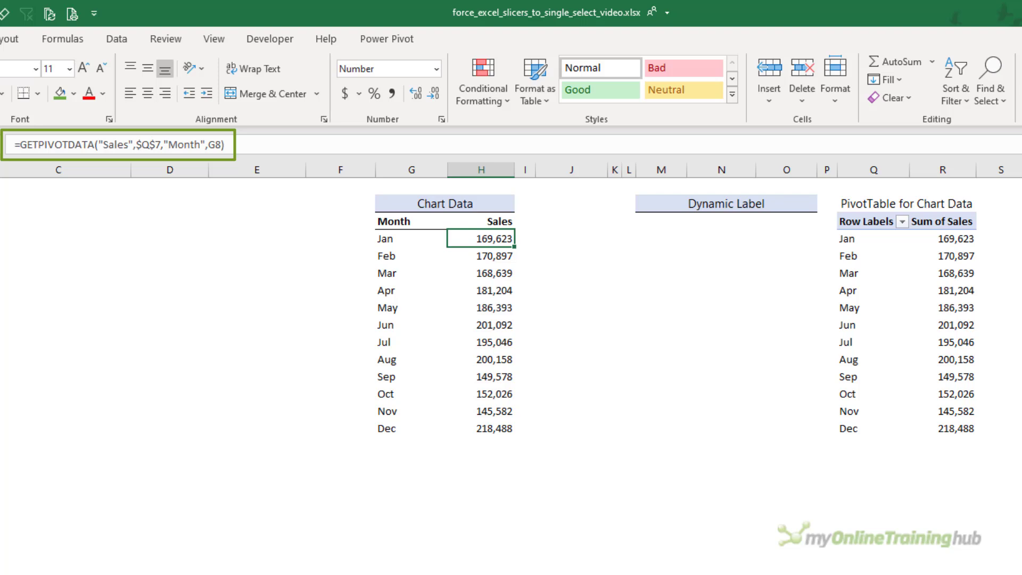
# - Inspect the GETPIVOTDATA formula behind the January sales figure in cell H8 of the chart data
pyautogui.press('F2')
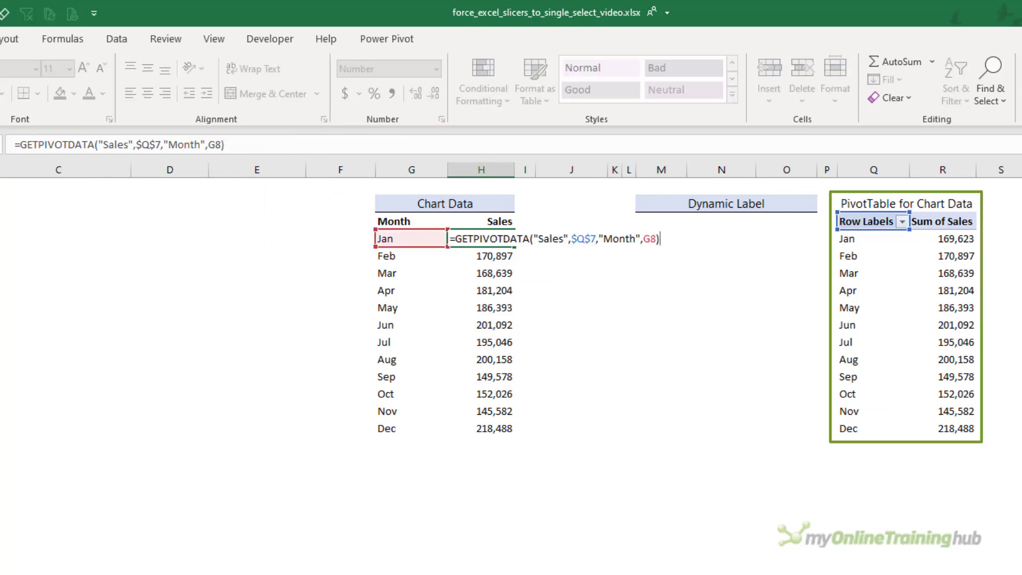
pyautogui.press('Escape')
# - Insert a basic 2-D line chart from the Chart Data table and place it across columns C to F beside the table
pyautogui.click(411, 238)
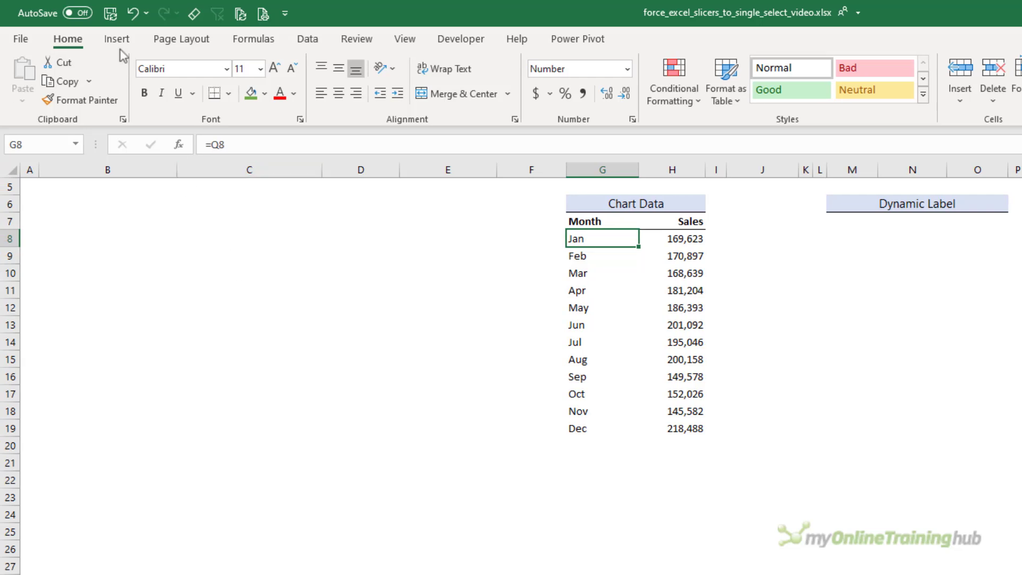
pyautogui.click(117, 43)
pyautogui.click(698, 79)
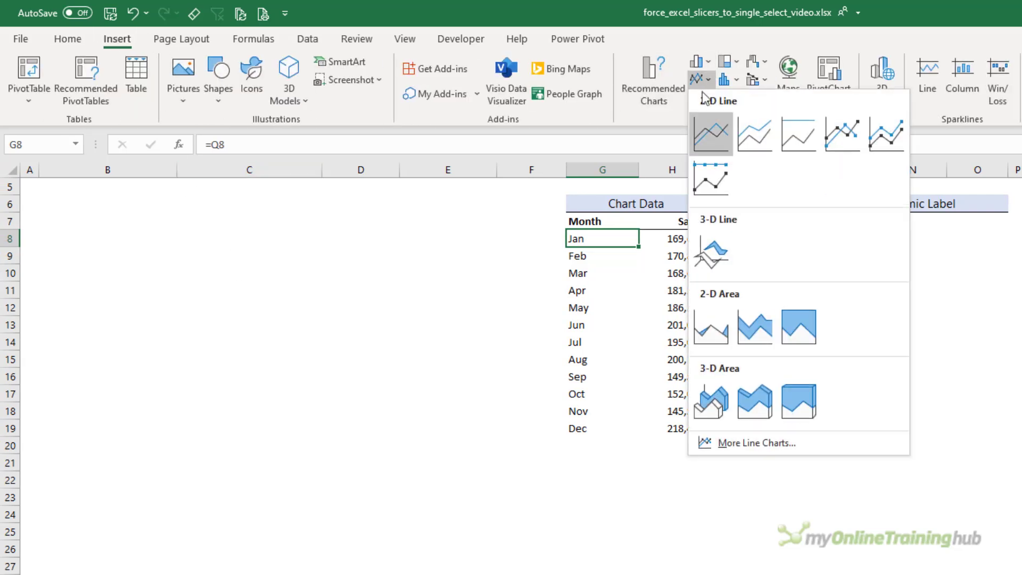
pyautogui.click(702, 122)
pyautogui.moveTo(616, 383); pyautogui.dragTo(235, 198)
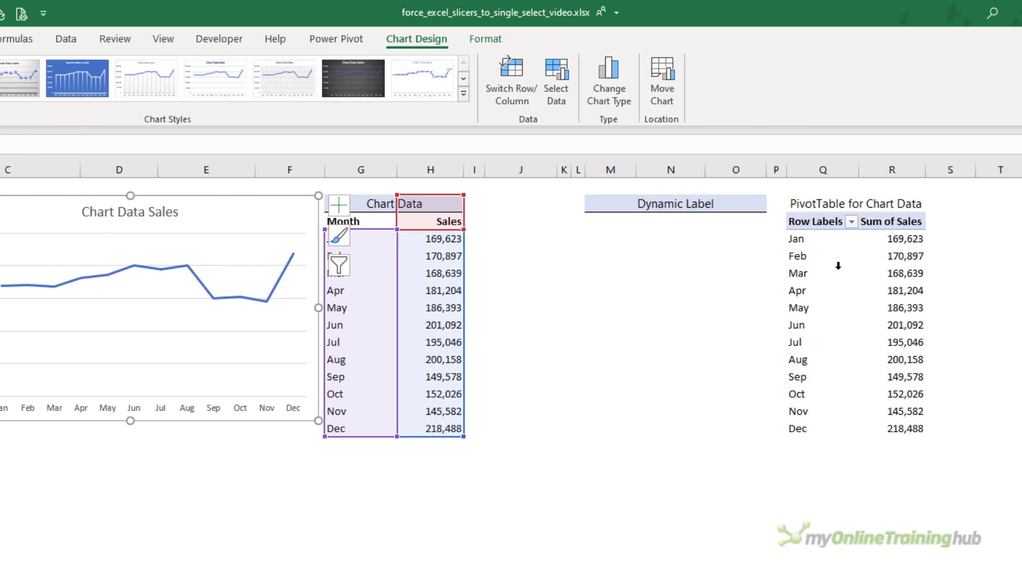
# - Add a slicer for the Category field of the chart data PivotTable, placed in column B beside the chart
pyautogui.click(599, 266)
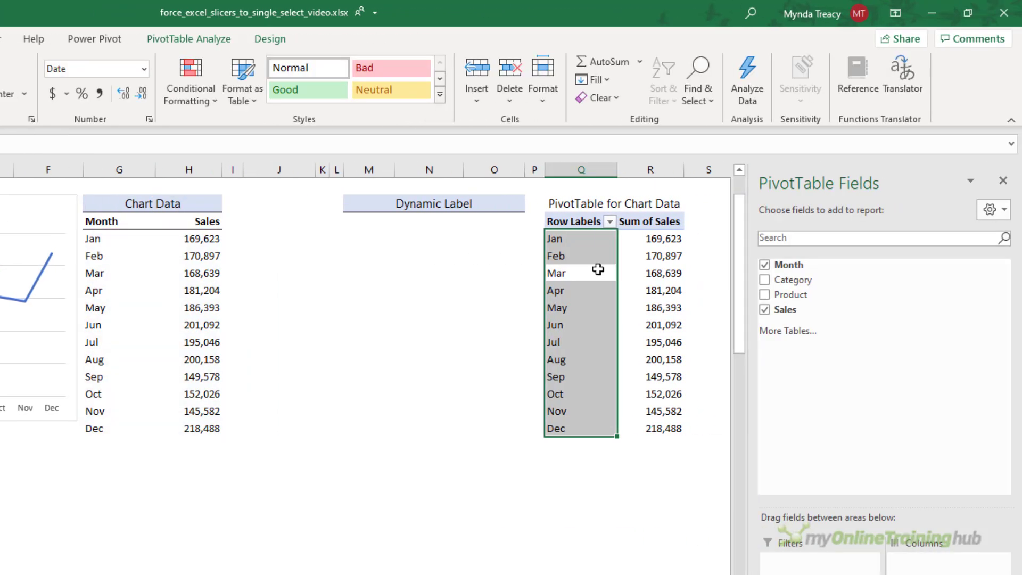
pyautogui.rightClick(826, 283)
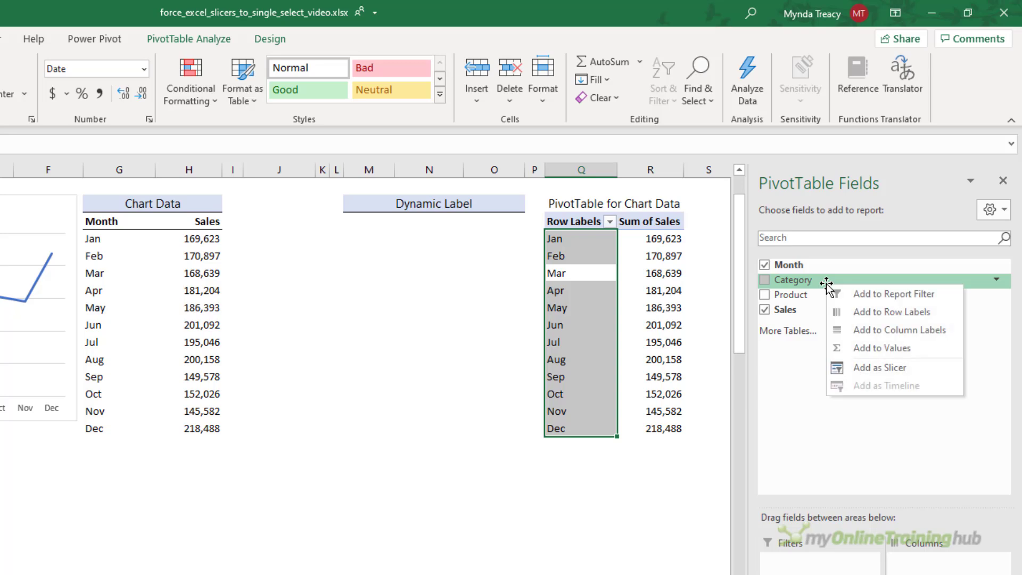
pyautogui.click(850, 369)
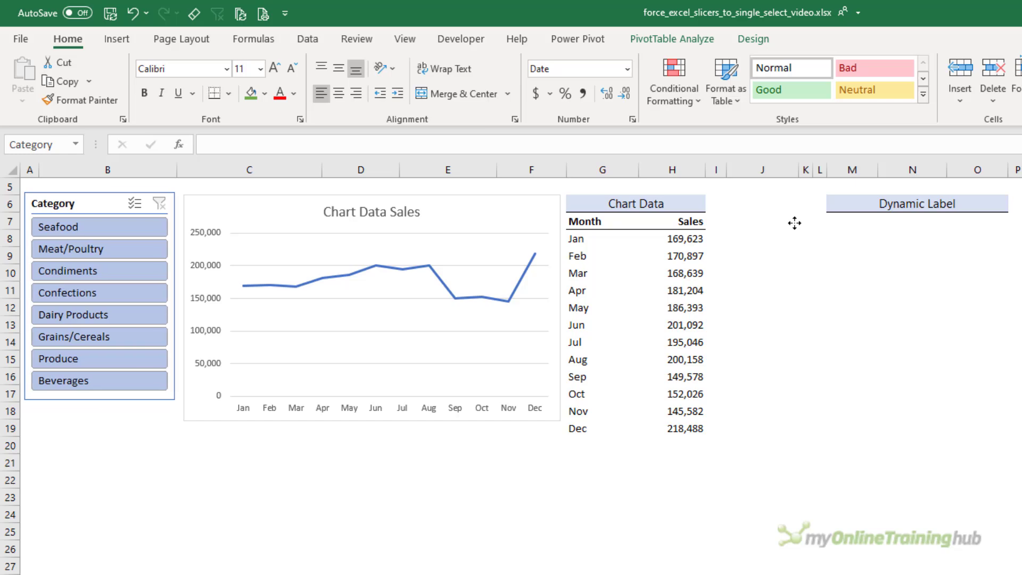
# - Copy the chart data PivotTable in Q7:R19 and paste it at cell J6
pyautogui.click(794, 222)
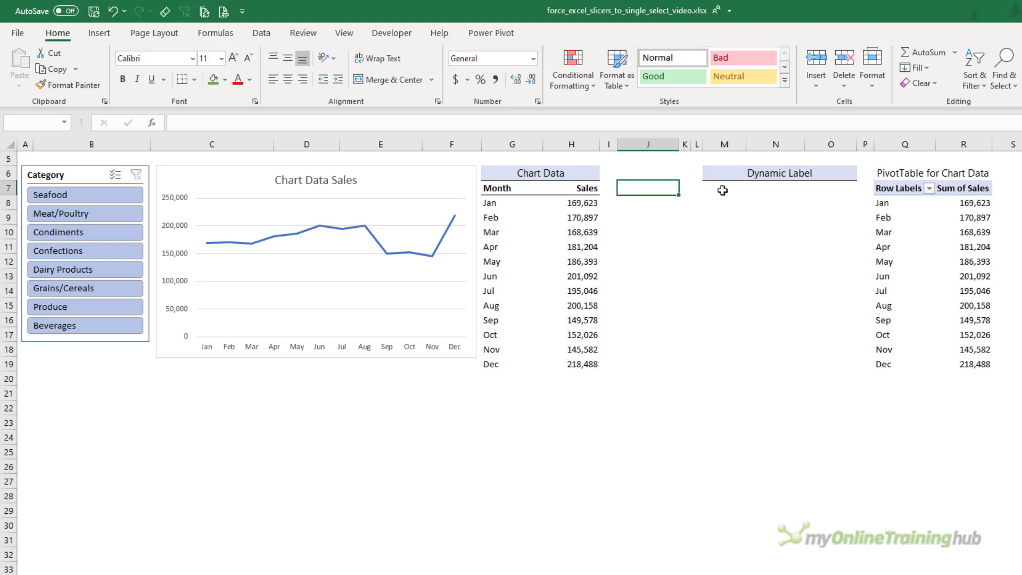
pyautogui.moveTo(884, 193); pyautogui.dragTo(974, 361)
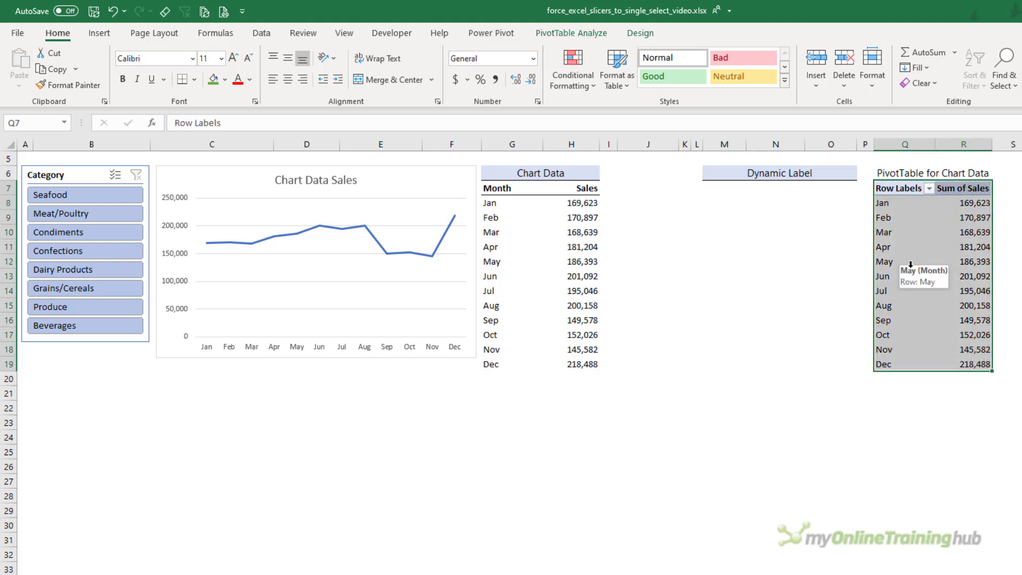
pyautogui.hotkey('ctrl', 'c')
pyautogui.click(630, 186)
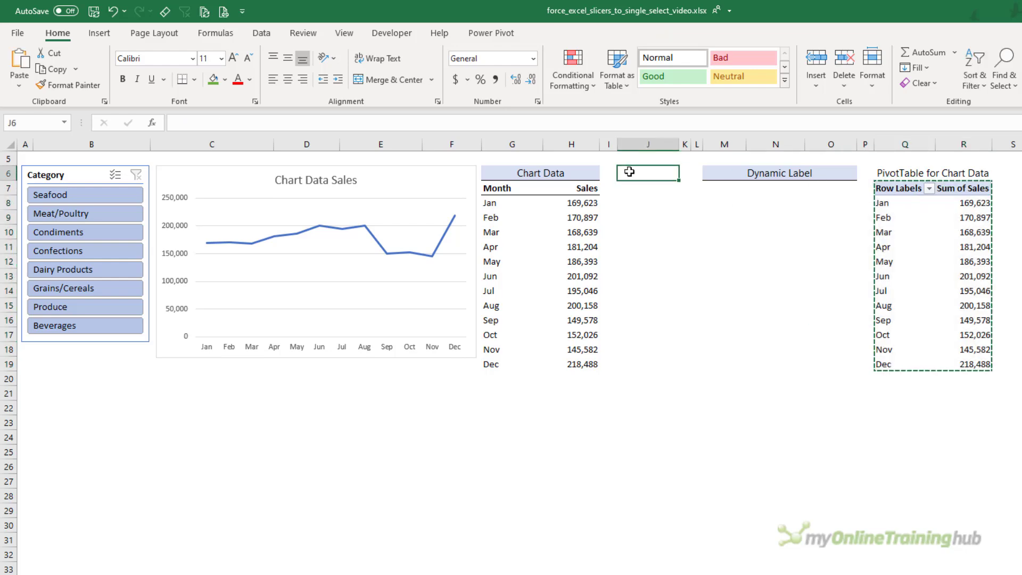
pyautogui.hotkey('ctrl', 'v')
# - Remove the Month and Sales fields from the copied PivotTable and place Category in its row area
pyautogui.moveTo(940, 552); pyautogui.dragTo(741, 543)
pyautogui.moveTo(831, 551); pyautogui.dragTo(630, 509)
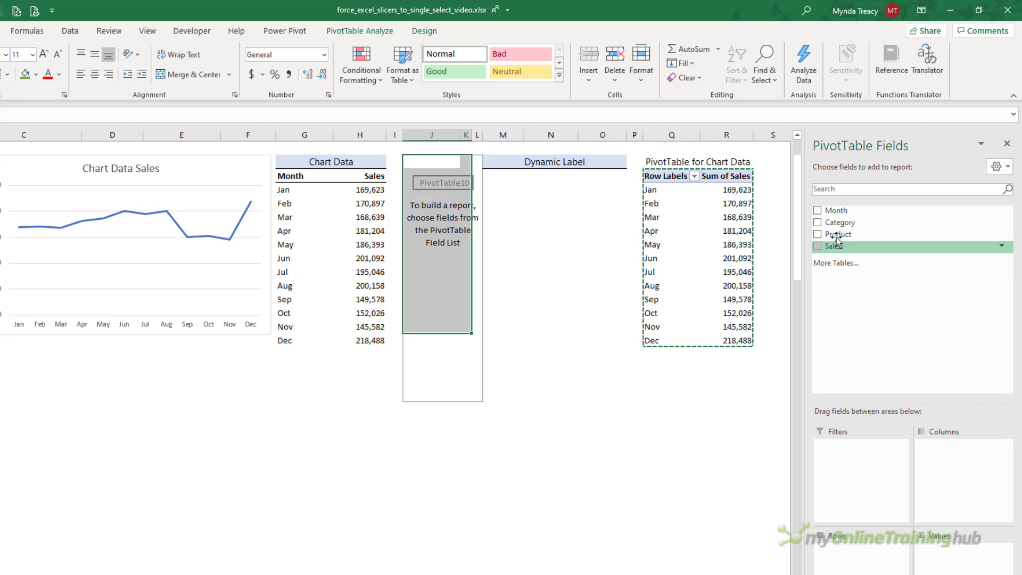
pyautogui.moveTo(840, 222); pyautogui.dragTo(863, 554)
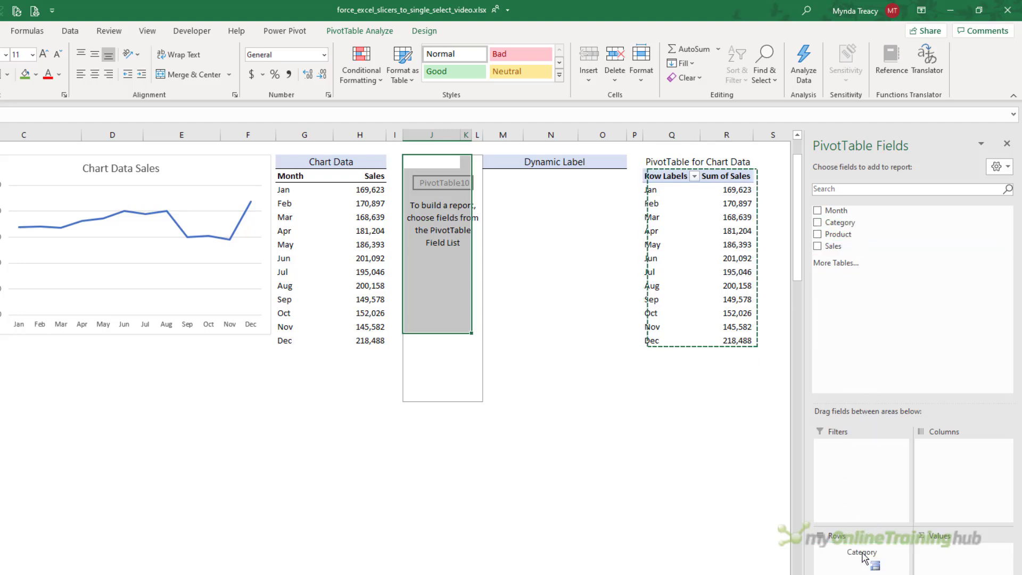
# - Check in the Category slicer's report connections which PivotTables it controls, leaving the connections as they are
pyautogui.moveTo(821, 179); pyautogui.dragTo(885, 350)
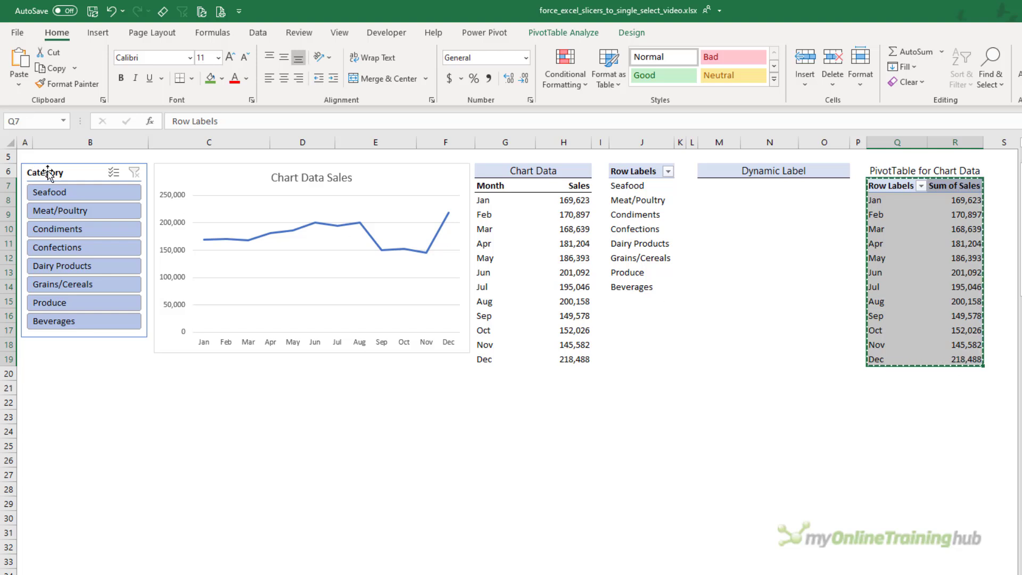
pyautogui.click(48, 173)
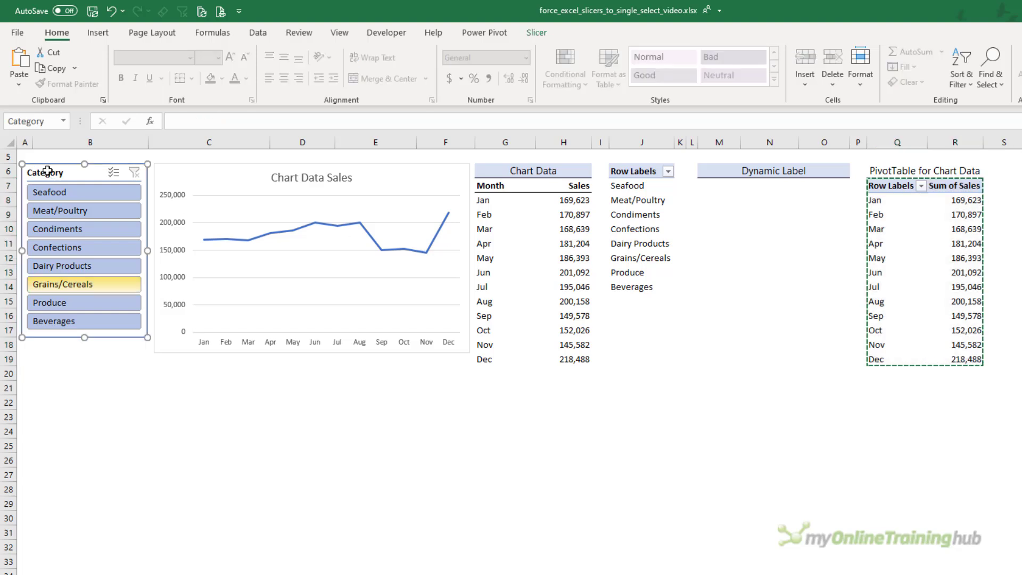
pyautogui.moveTo(646, 174); pyautogui.dragTo(647, 286)
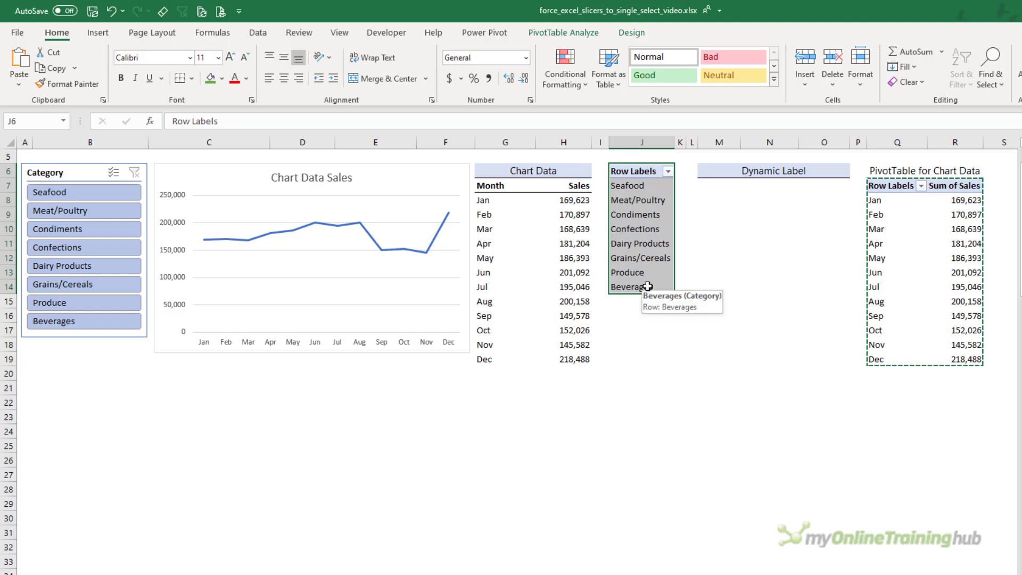
pyautogui.rightClick(73, 173)
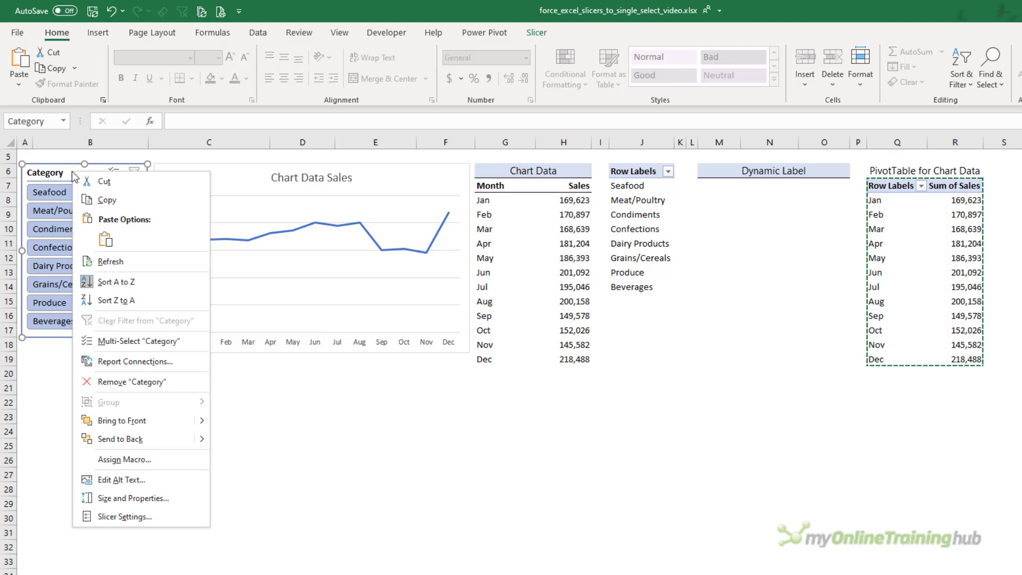
pyautogui.click(186, 367)
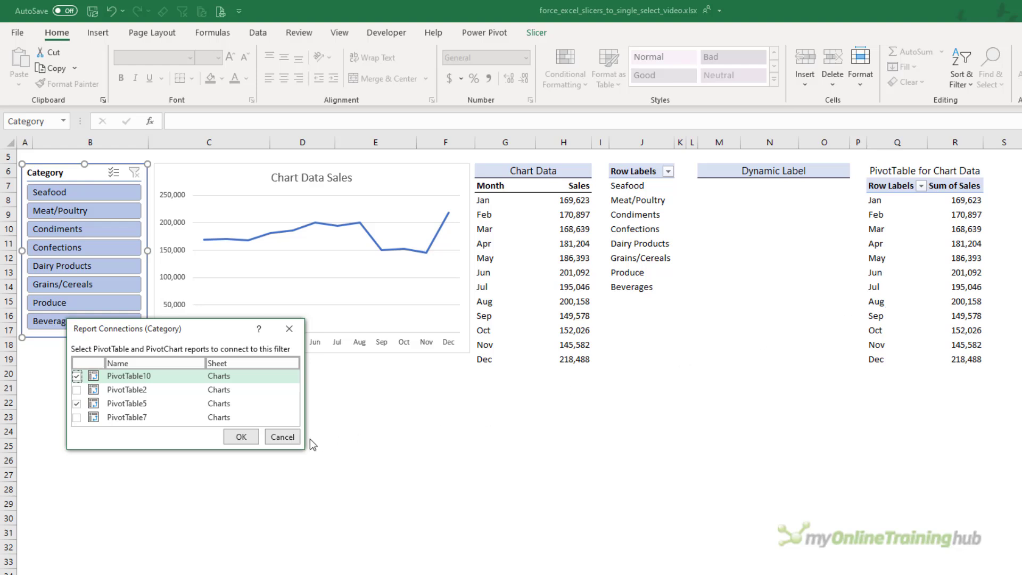
pyautogui.click(289, 436)
# - Filter the Category slicer to Seafood and Meat/Poultry, and select the second row item of the category PivotTable
pyautogui.click(90, 193)
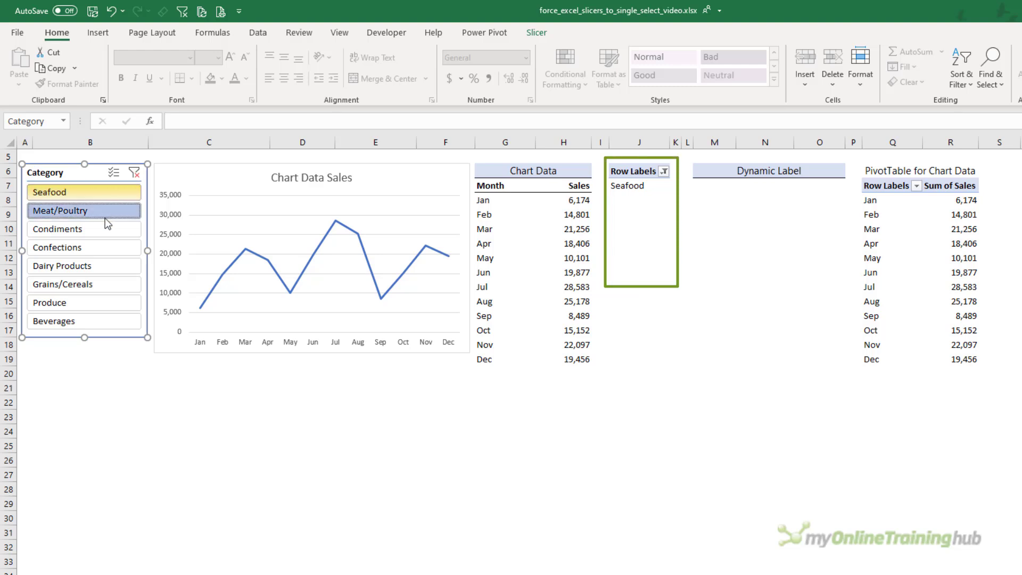
pyautogui.keyDown('ctrl'); pyautogui.click(105, 219); pyautogui.keyUp('ctrl')
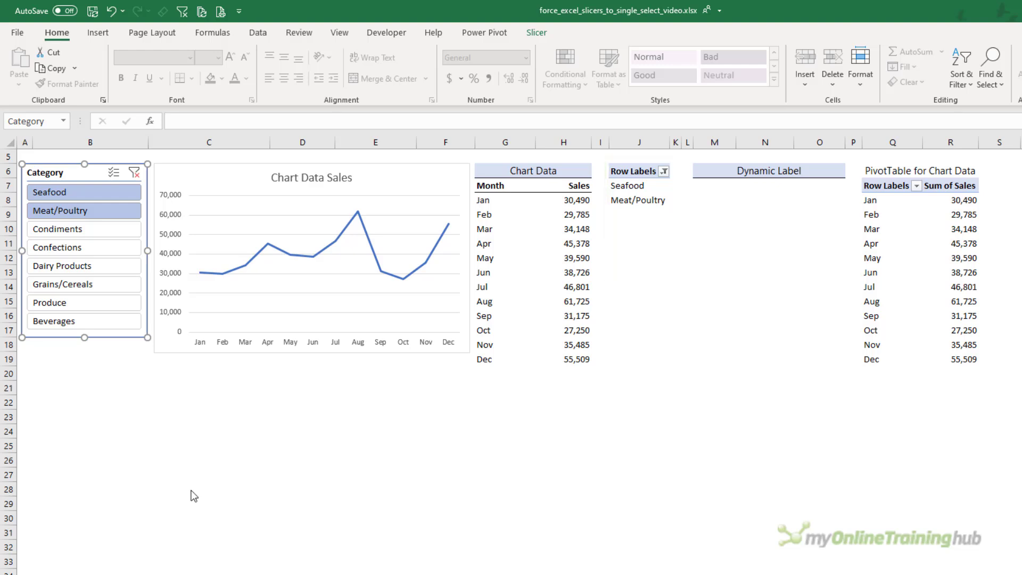
pyautogui.click(622, 199)
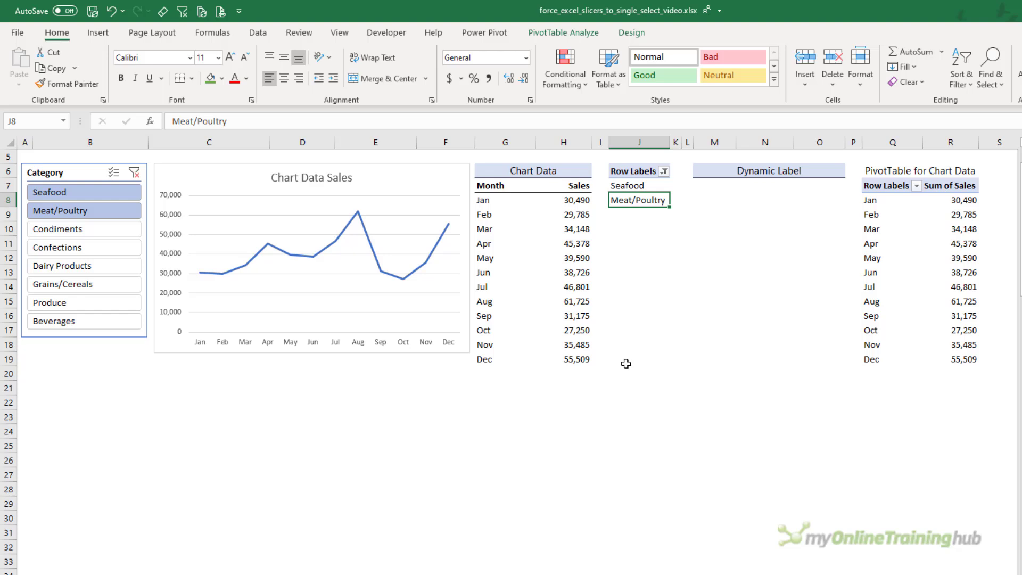
pyautogui.click(720, 186)
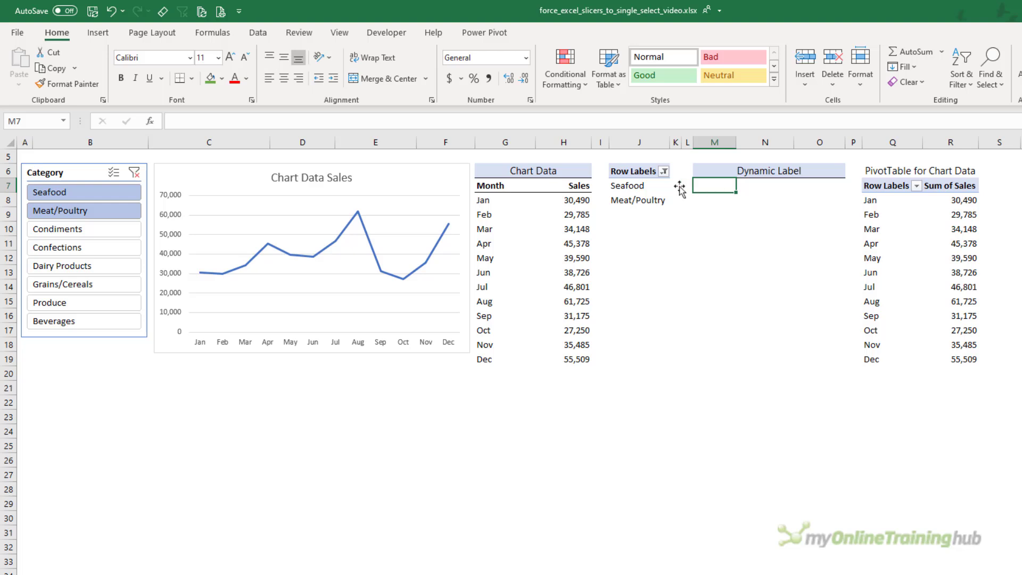
pyautogui.click(341, 181)
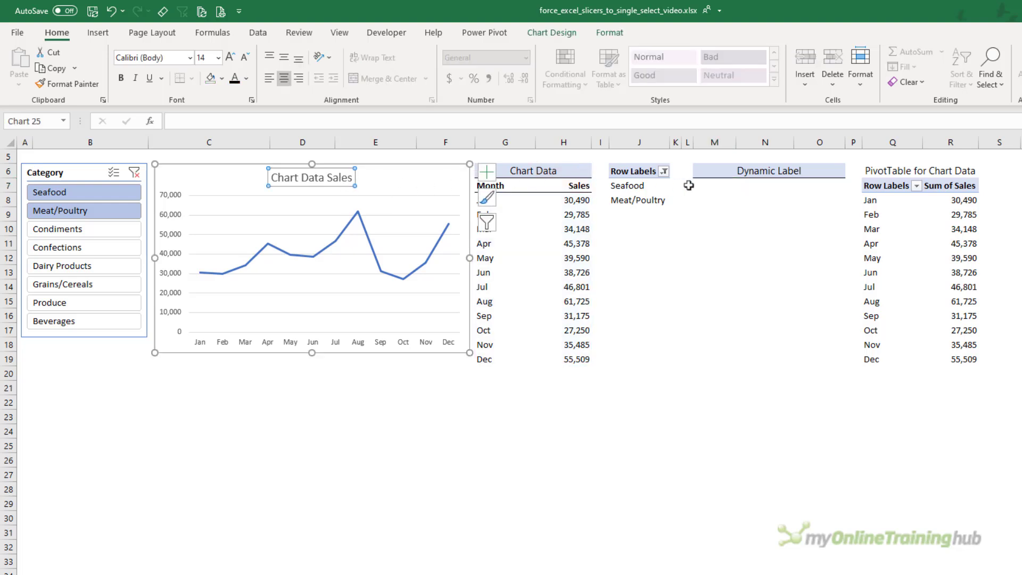
pyautogui.click(708, 185)
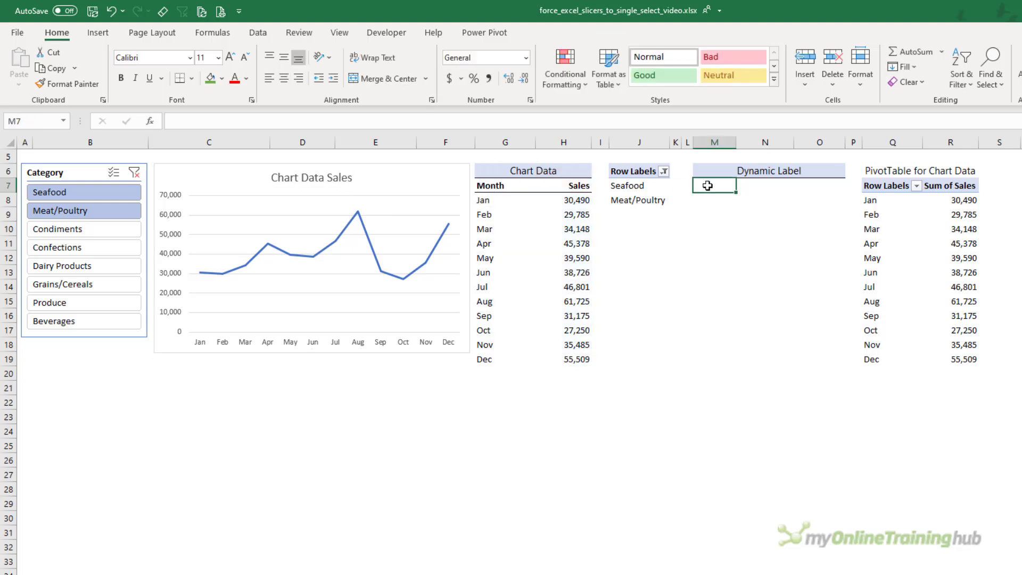
pyautogui.moveTo(649, 197); pyautogui.dragTo(642, 187)
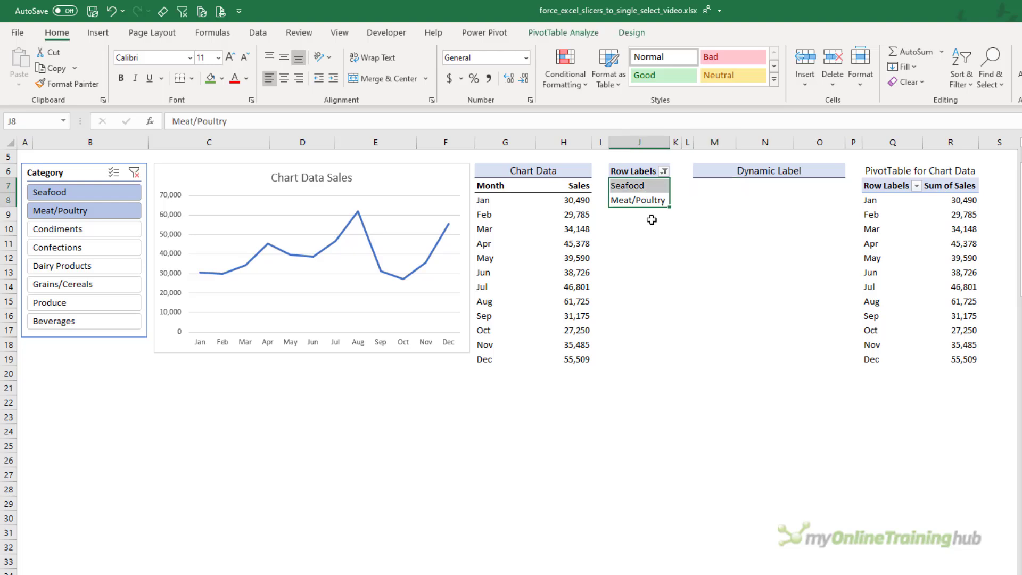
# - Enter =IF(ISBLANK(J8),J7&" Actual Sales","Please Choose Only One Category") in cell M7 under Dynamic Label
pyautogui.click(709, 185)
pyautogui.write('=i')
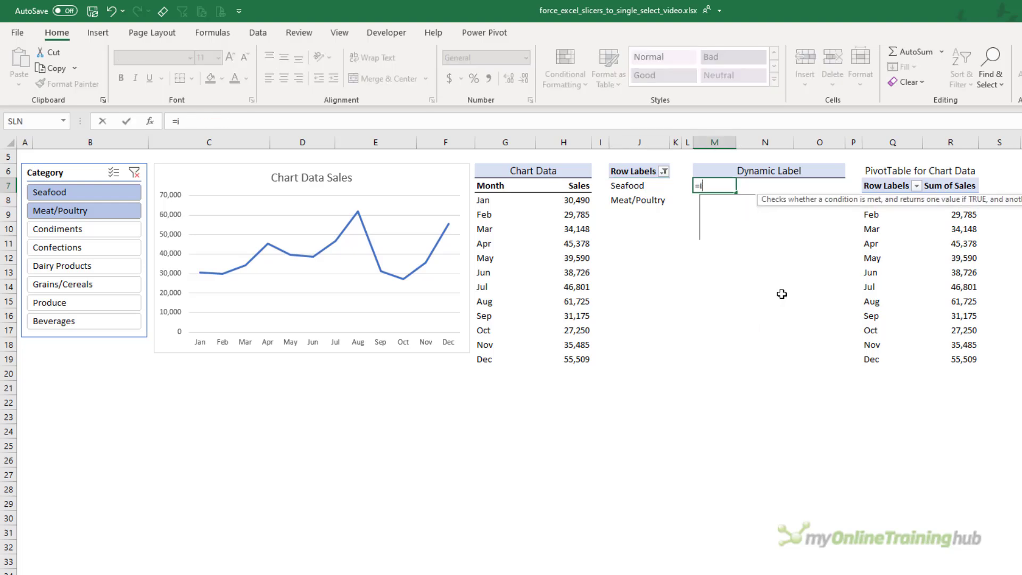
pyautogui.press('Tab')
pyautogui.write('isb')
pyautogui.press('Tab')
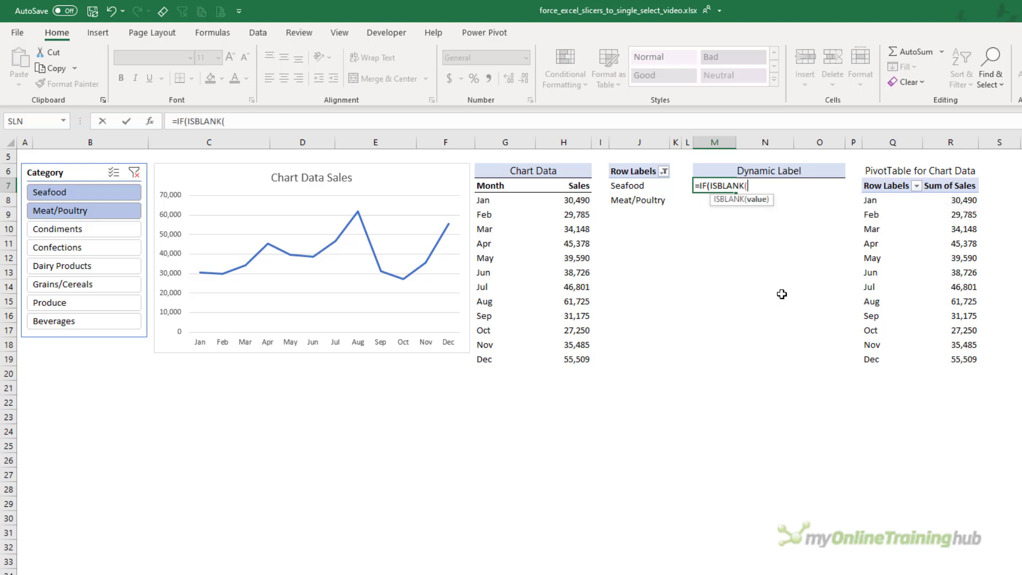
pyautogui.click(645, 206)
pyautogui.write('),')
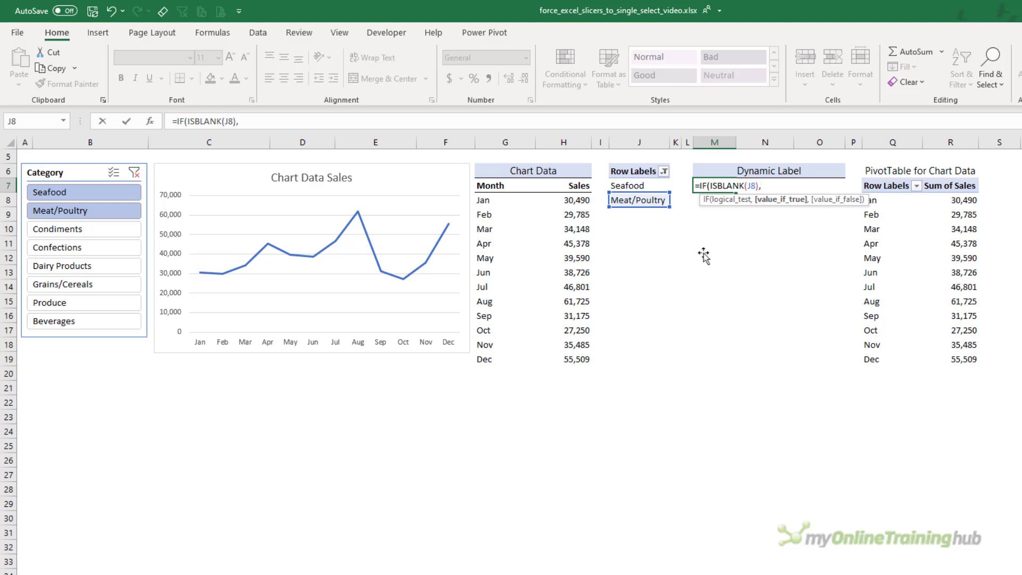
pyautogui.click(653, 186)
pyautogui.write('&')
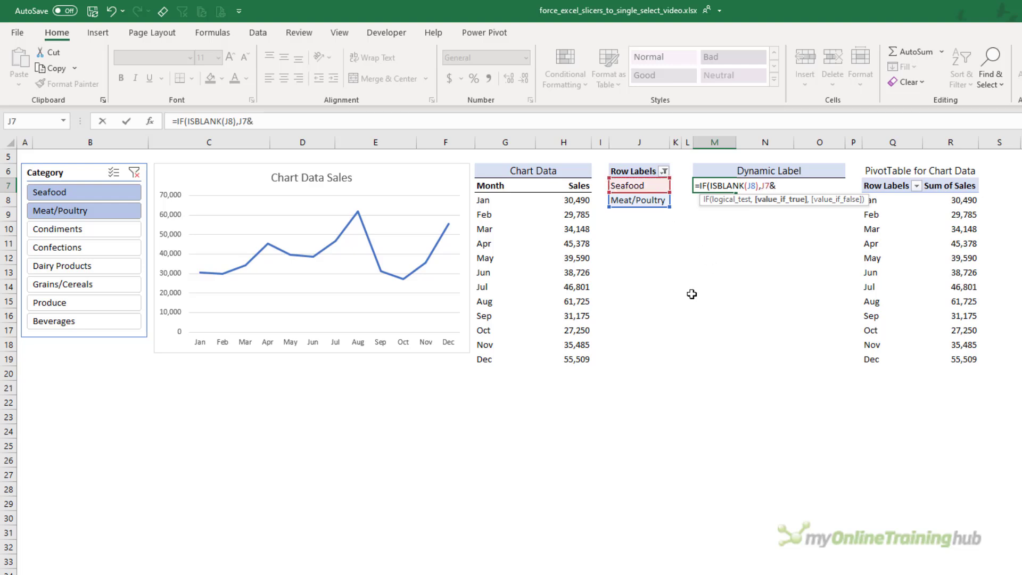
pyautogui.write('" Actual Sales",')
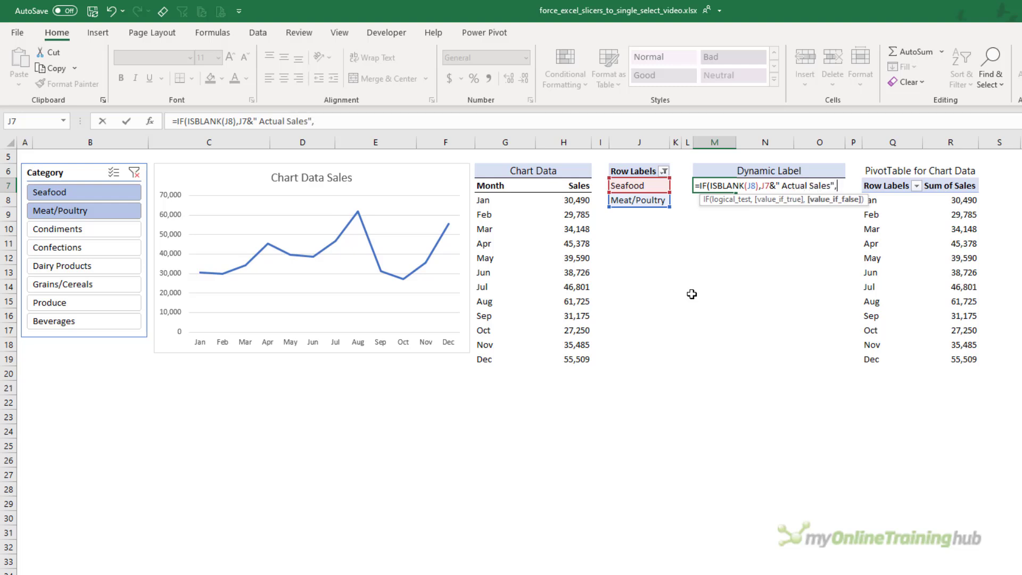
pyautogui.write('"Please Choose ')
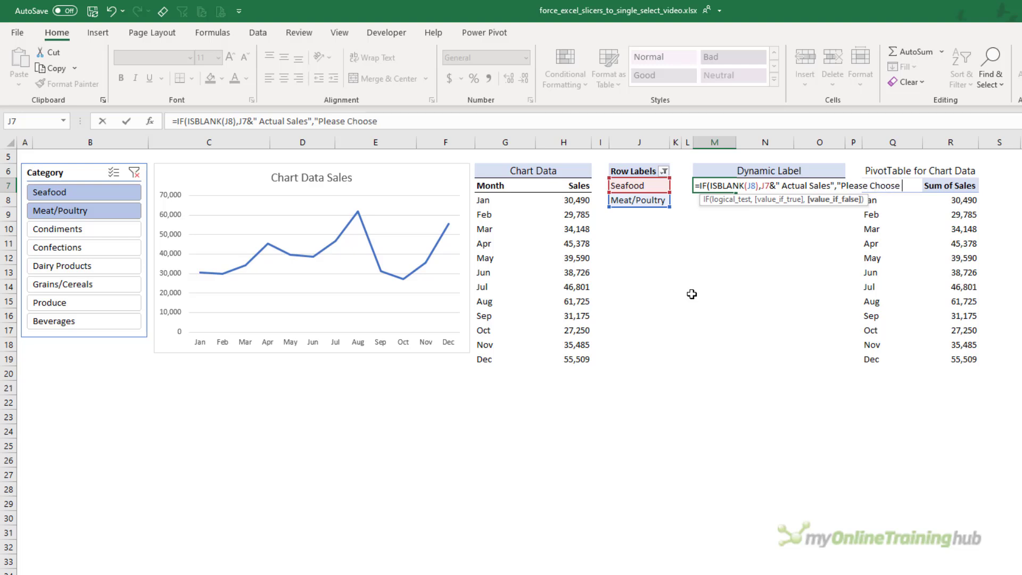
pyautogui.write('Only One Categor')
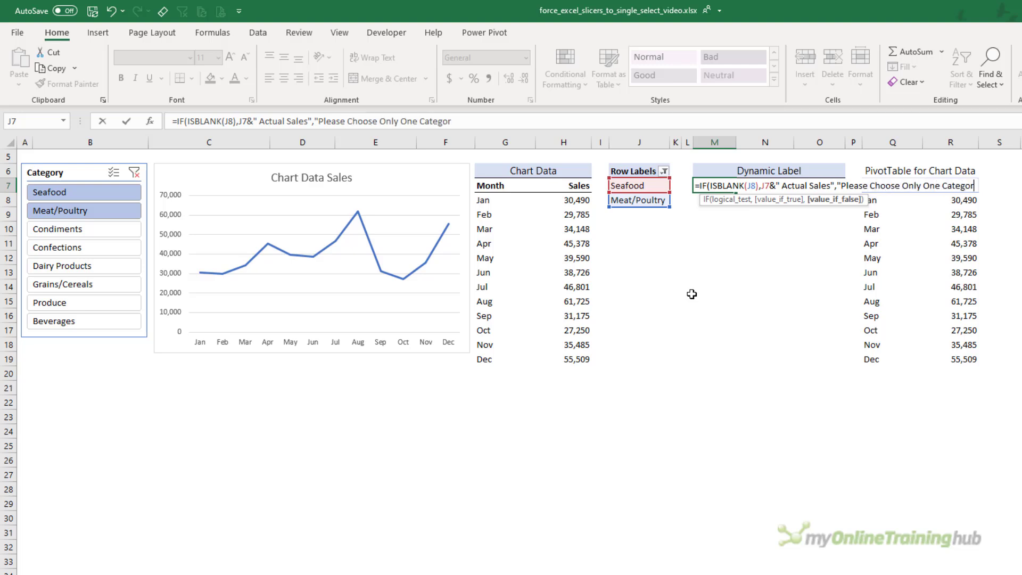
pyautogui.write('y")')
pyautogui.press('Return')
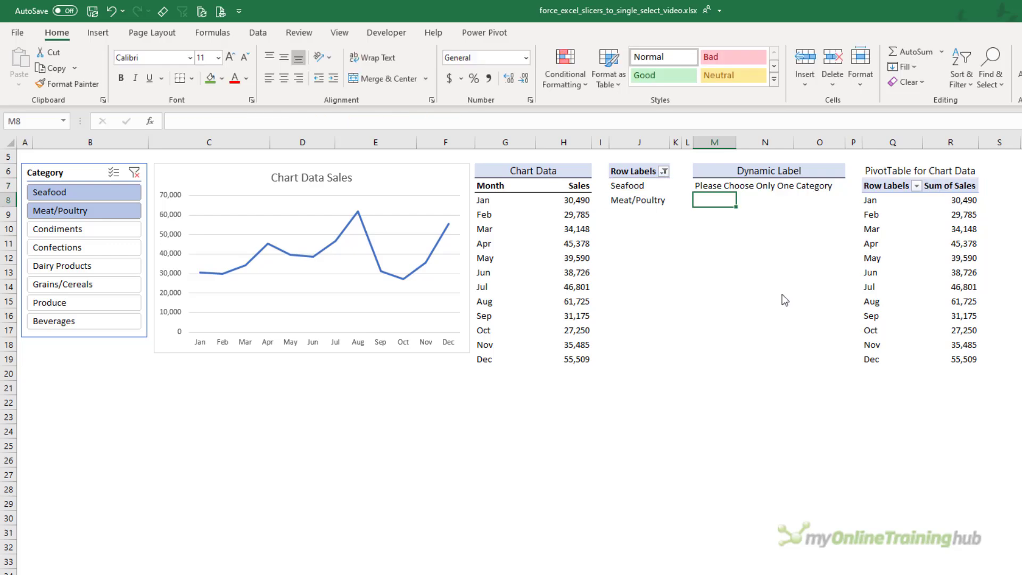
# - Enter the test formula =ISBLANK(J8) in cell M8 below the dynamic label
pyautogui.write('=isb')
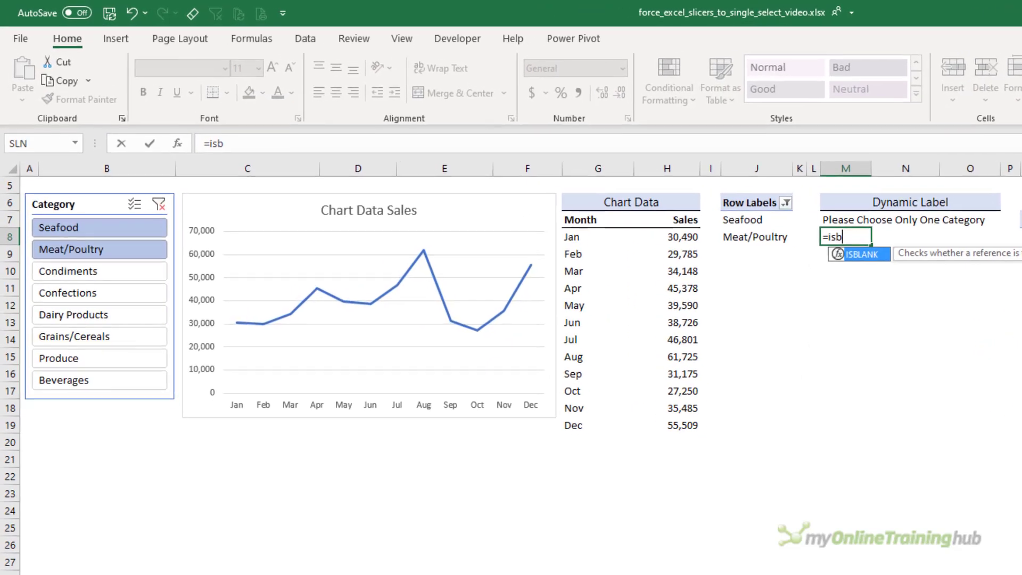
pyautogui.press('Tab')
pyautogui.press('Left')
pyautogui.press('Left')
pyautogui.press('Left')
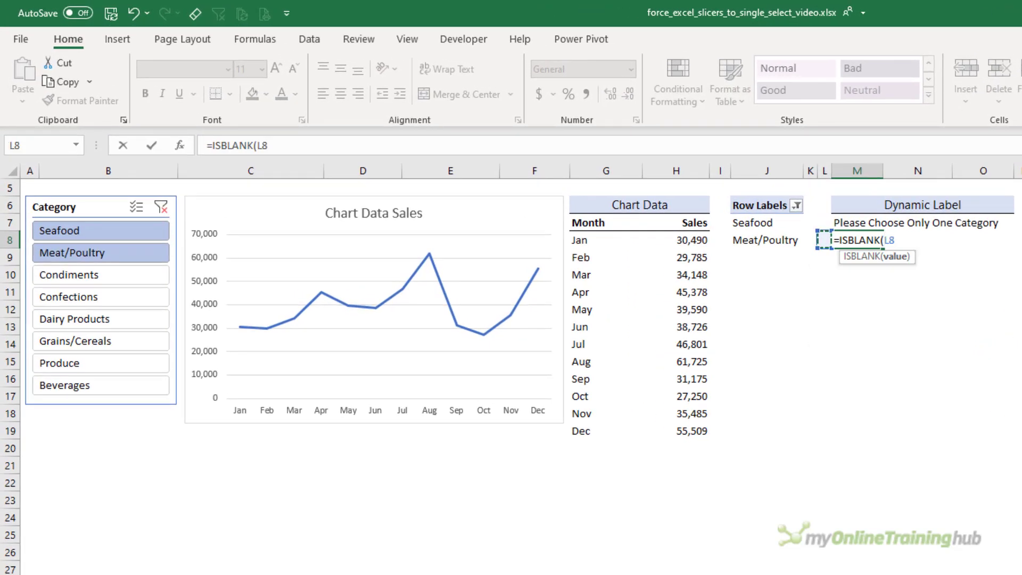
pyautogui.press('Return')
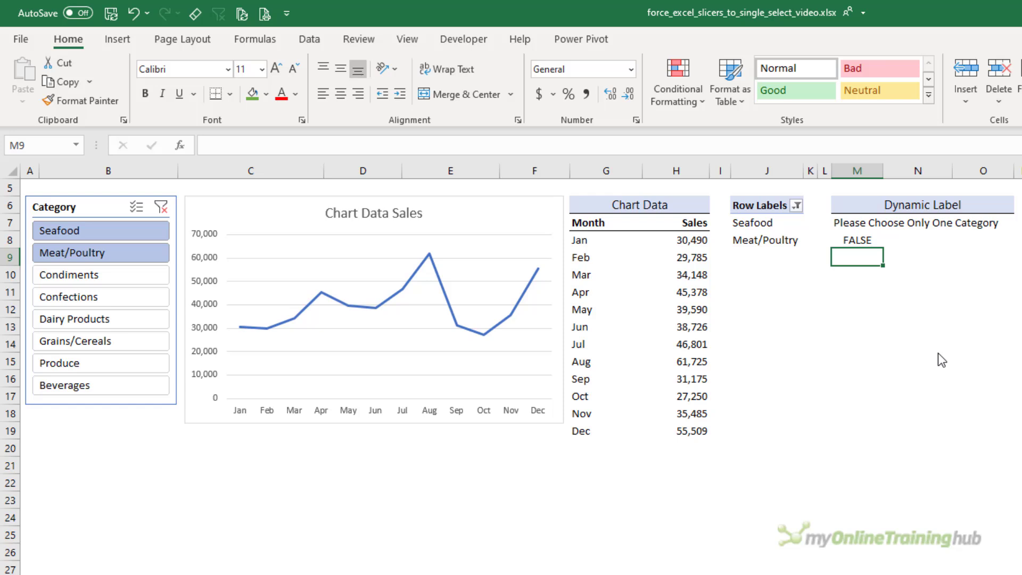
# - Enter the test formula =J8="" in cell M9 below the first test formula
pyautogui.write('=')
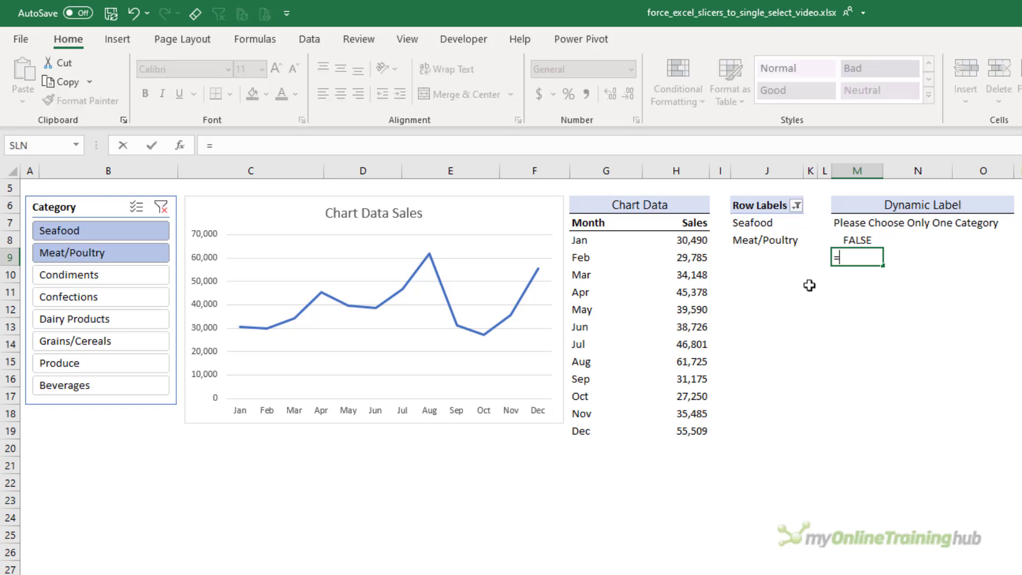
pyautogui.click(733, 242)
pyautogui.write('=')
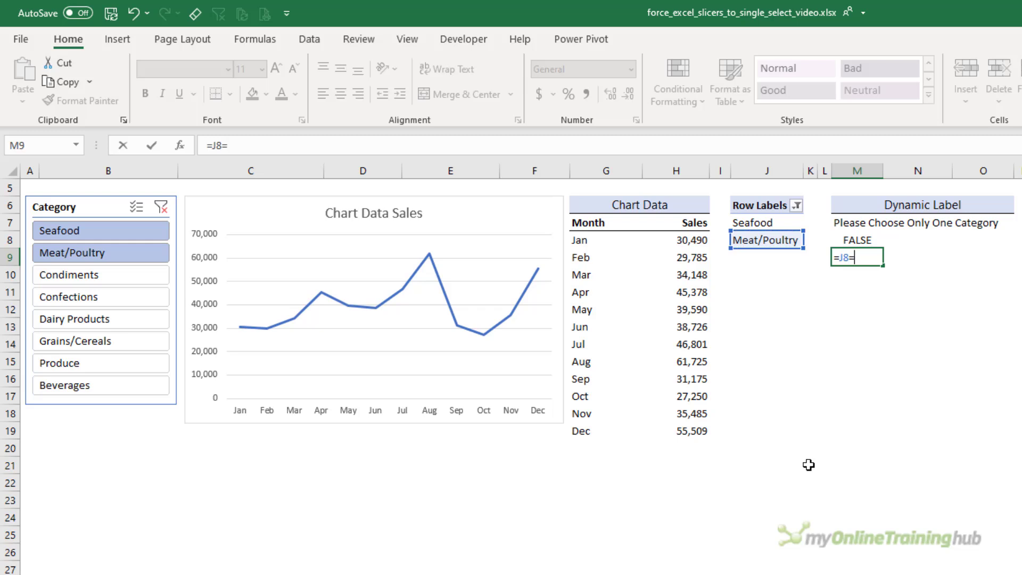
pyautogui.write('""')
pyautogui.press('Return')
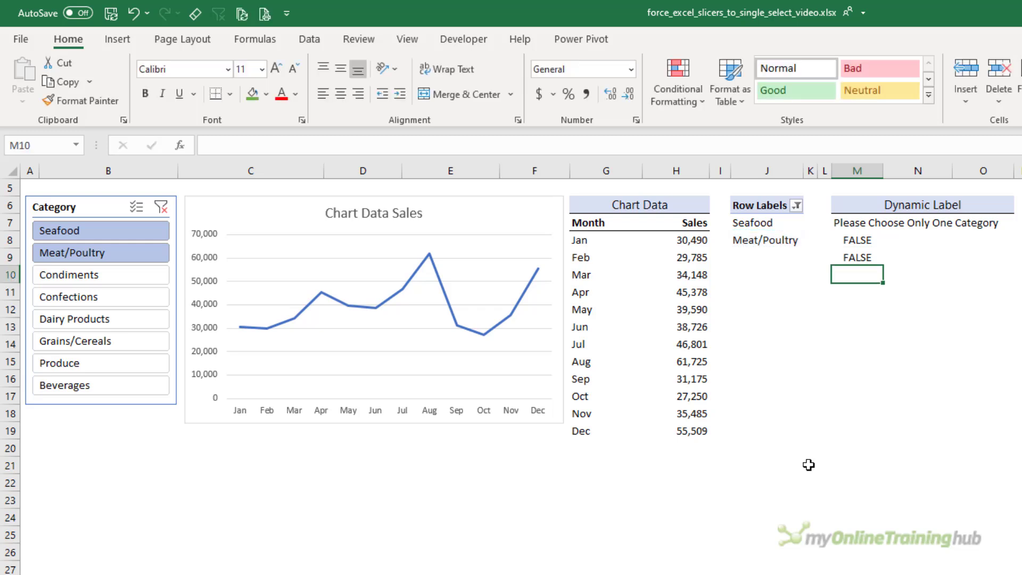
# - Delete the two test formulas in M8:M9 and return to the label cell M7
pyautogui.press('Up')
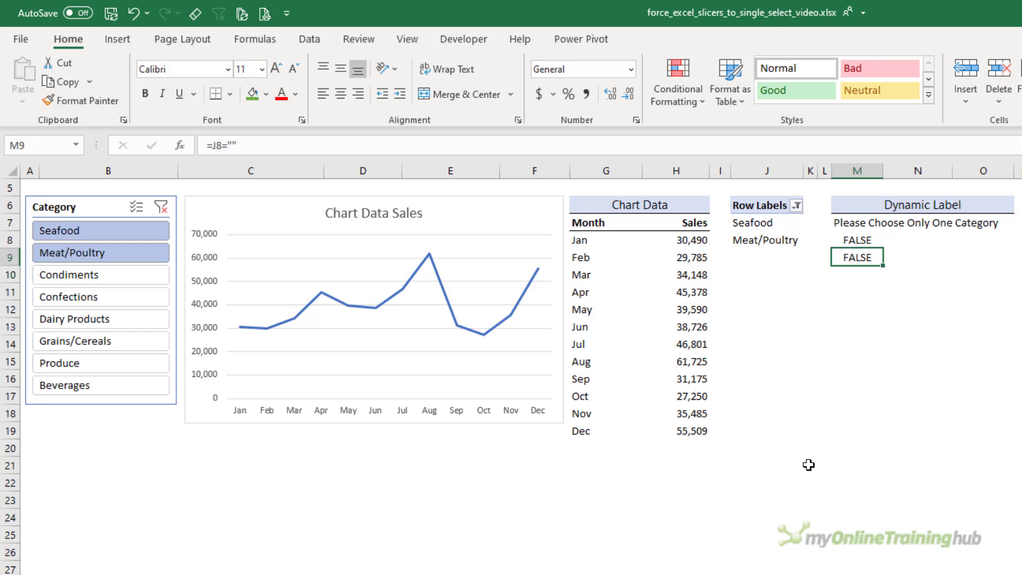
pyautogui.press('Up')
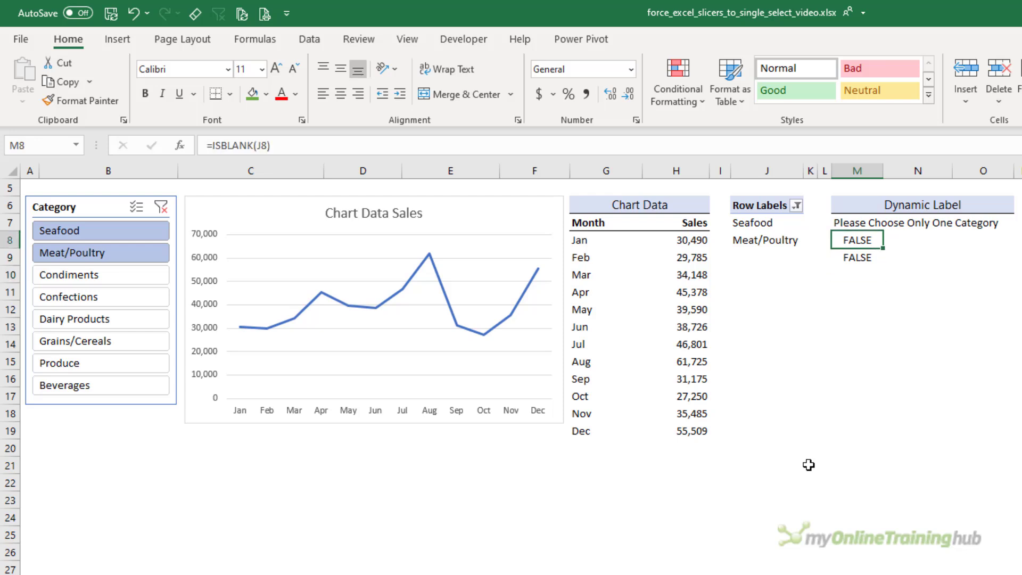
pyautogui.hotkey('shift', 'Down')
pyautogui.press('Delete')
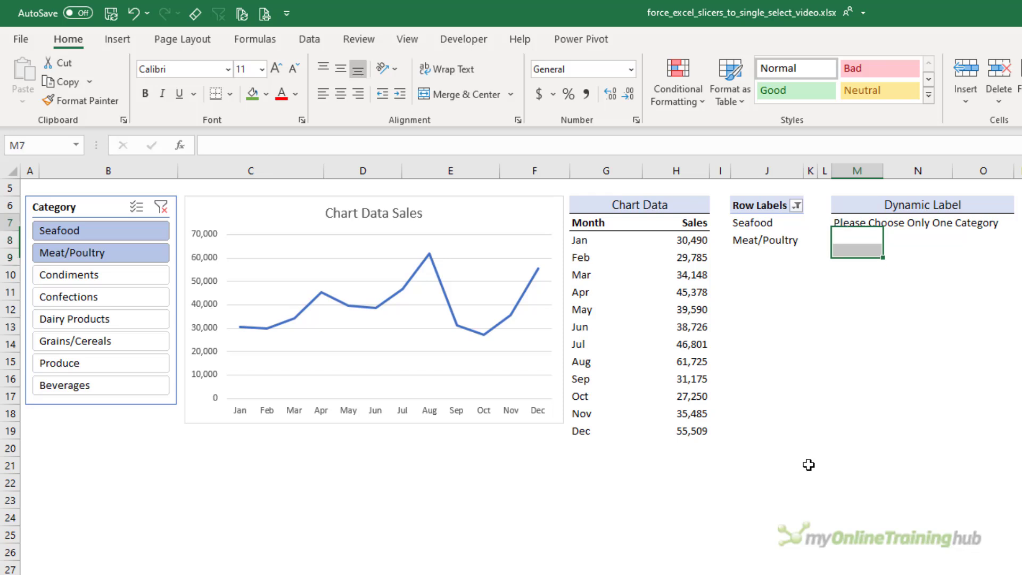
pyautogui.press('Up')
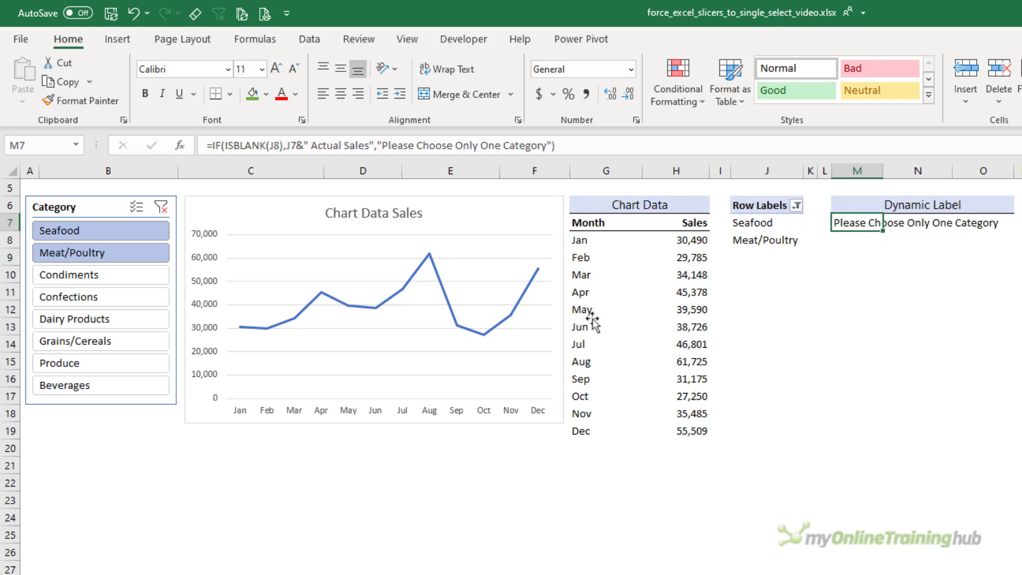
# - Link the line chart's title to the dynamic label cell with =Charts!$M$7
pyautogui.click(424, 206)
pyautogui.click(419, 211)
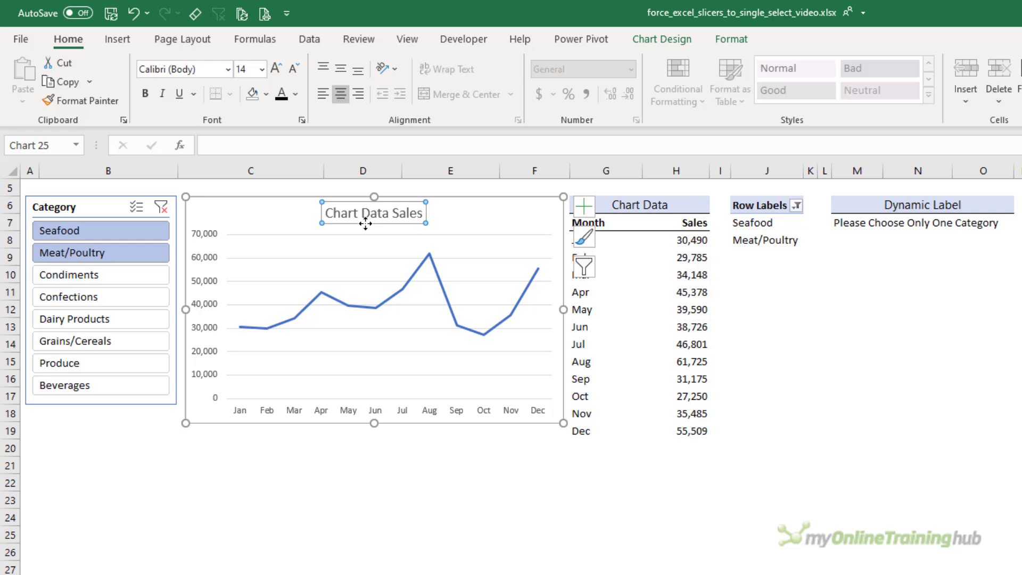
pyautogui.click(256, 149)
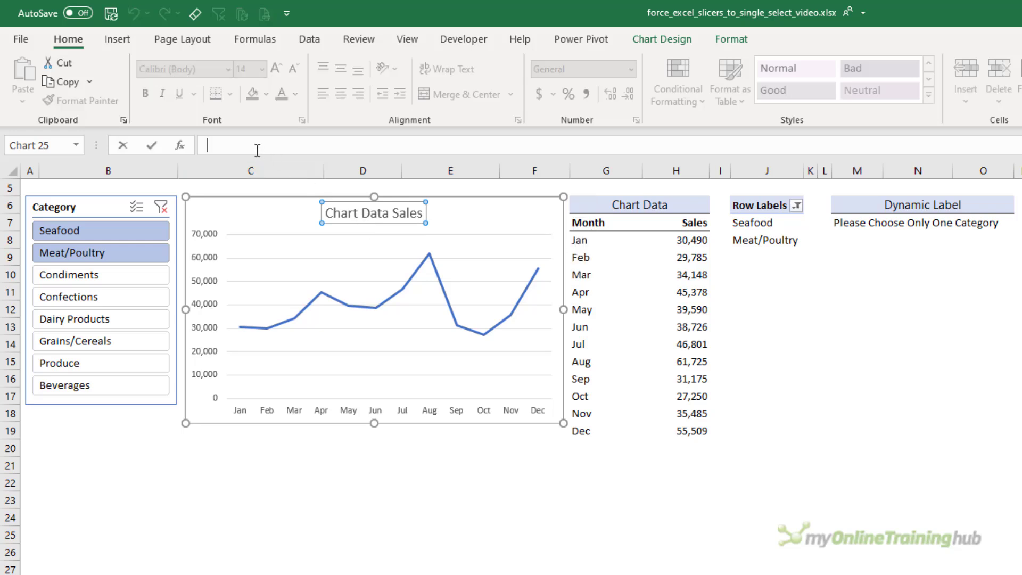
pyautogui.write('=')
pyautogui.click(854, 227)
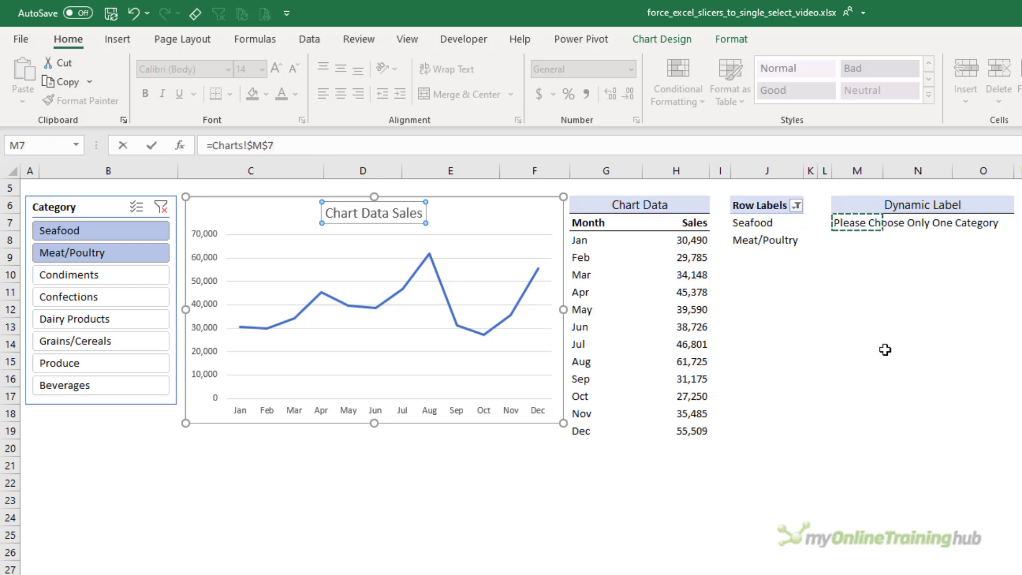
pyautogui.press('Return')
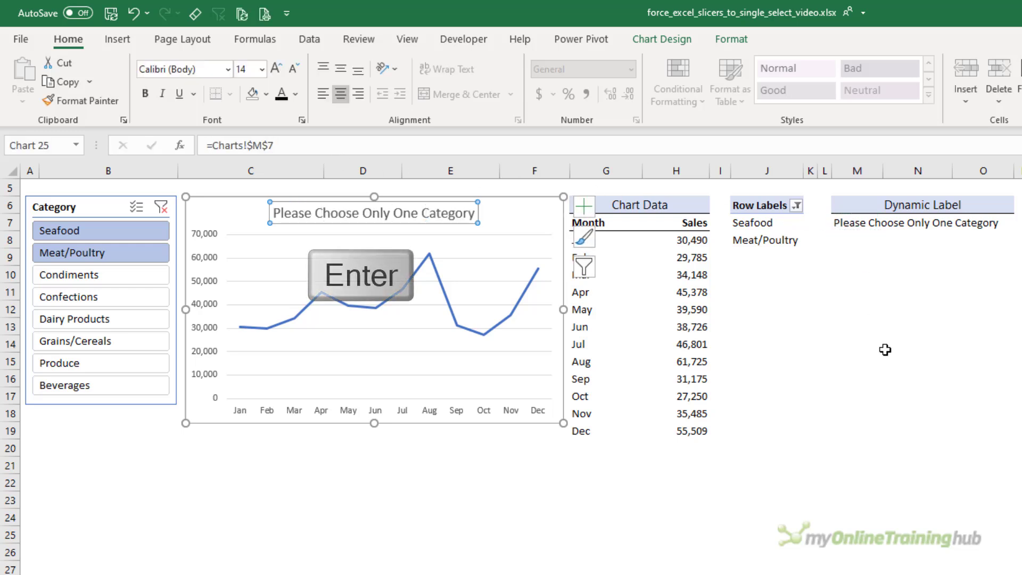
pyautogui.click(916, 378)
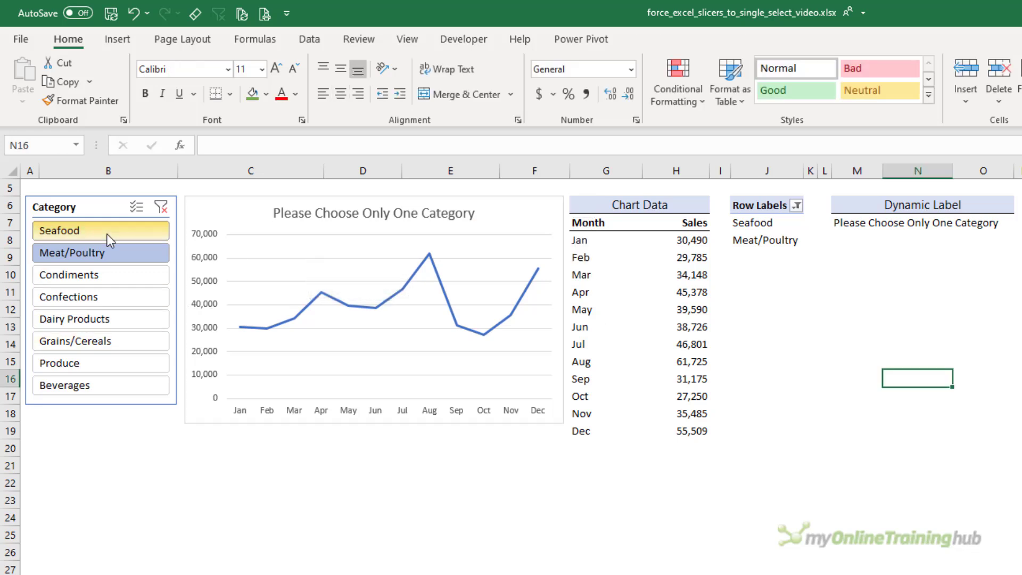
# - Test the Category slicer with Seafood, with Dairy Products, and with Dairy Products, Grains/Cereals and Produce together
pyautogui.click(108, 236)
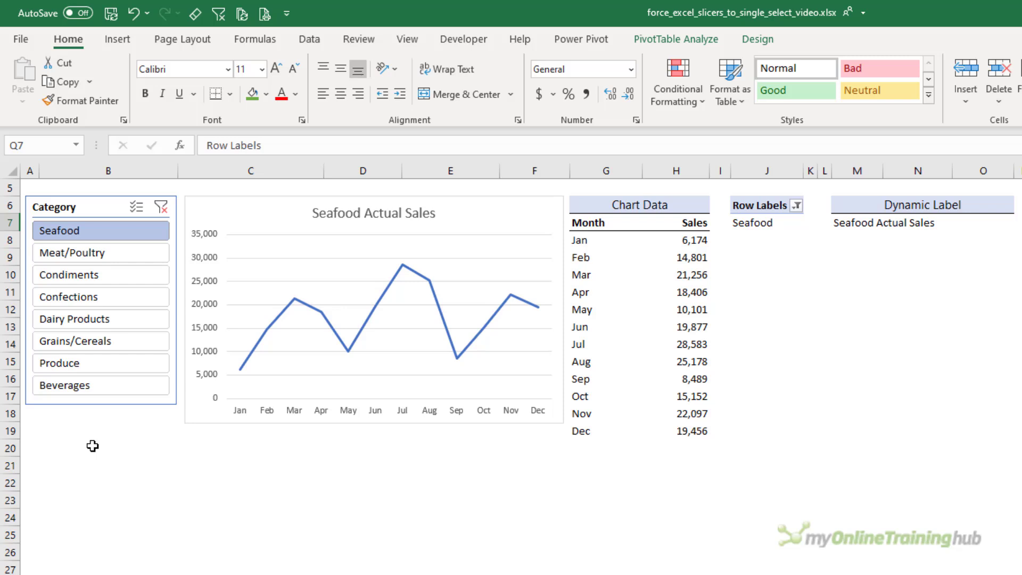
pyautogui.click(78, 317)
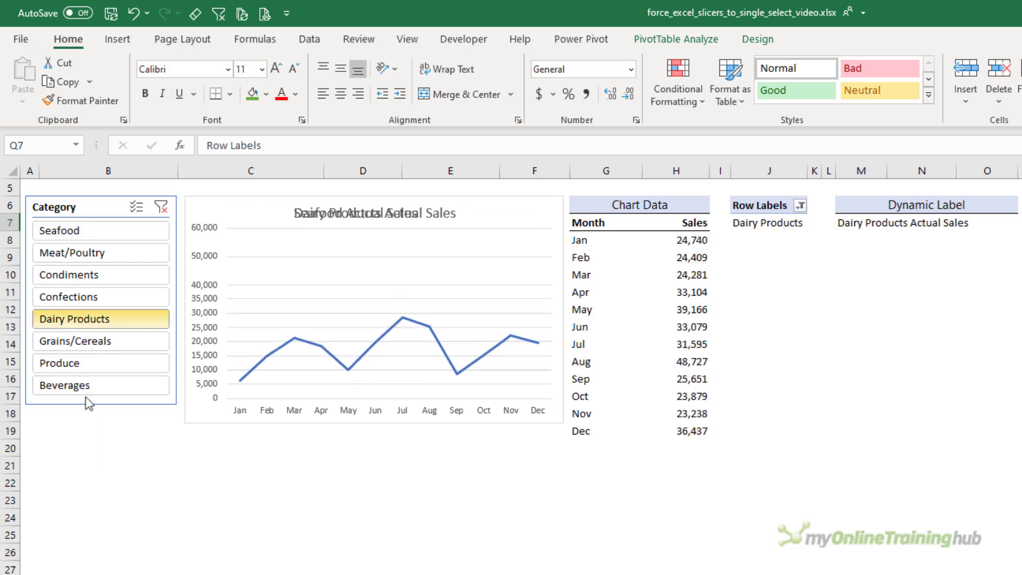
pyautogui.moveTo(93, 324); pyautogui.dragTo(96, 398)
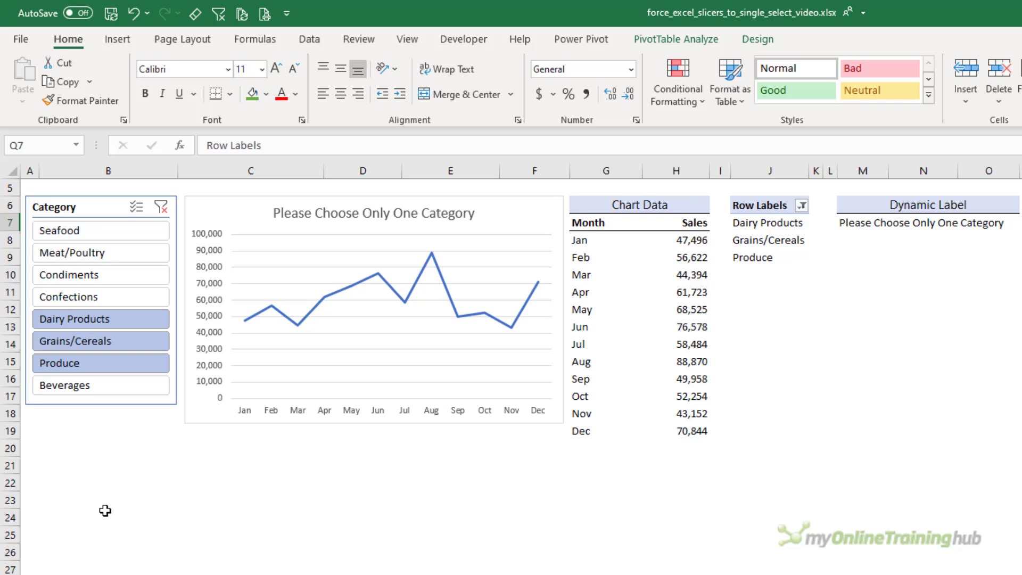
# - Append *ISBLANK($J$8) to the January sales GETPIVOTDATA formula in cell H8
pyautogui.doubleClick(694, 241)
pyautogui.write('*ISBLANK(')
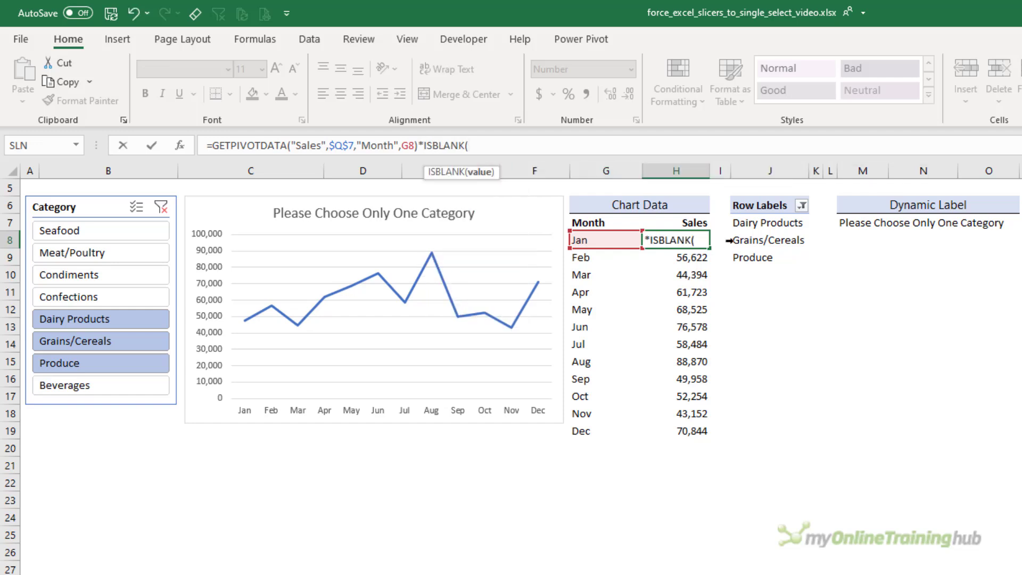
pyautogui.click(751, 240)
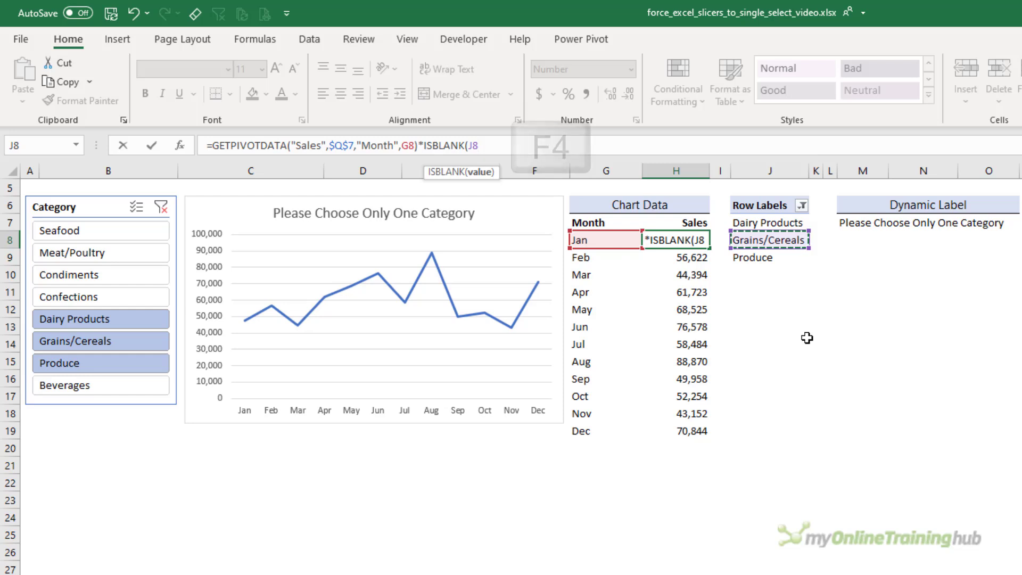
pyautogui.press('F4')
pyautogui.write(')')
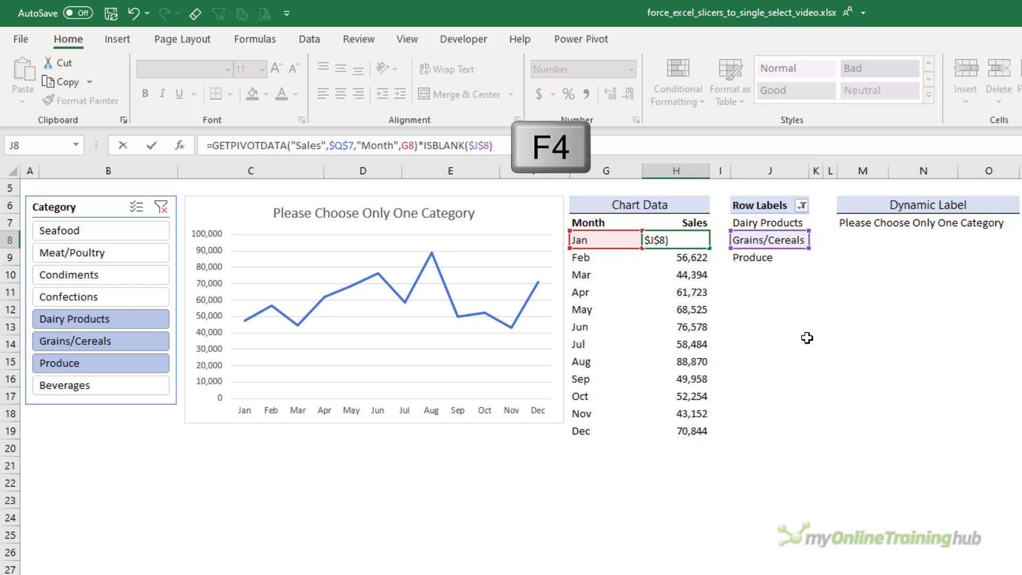
pyautogui.press('Return')
pyautogui.press('Up')
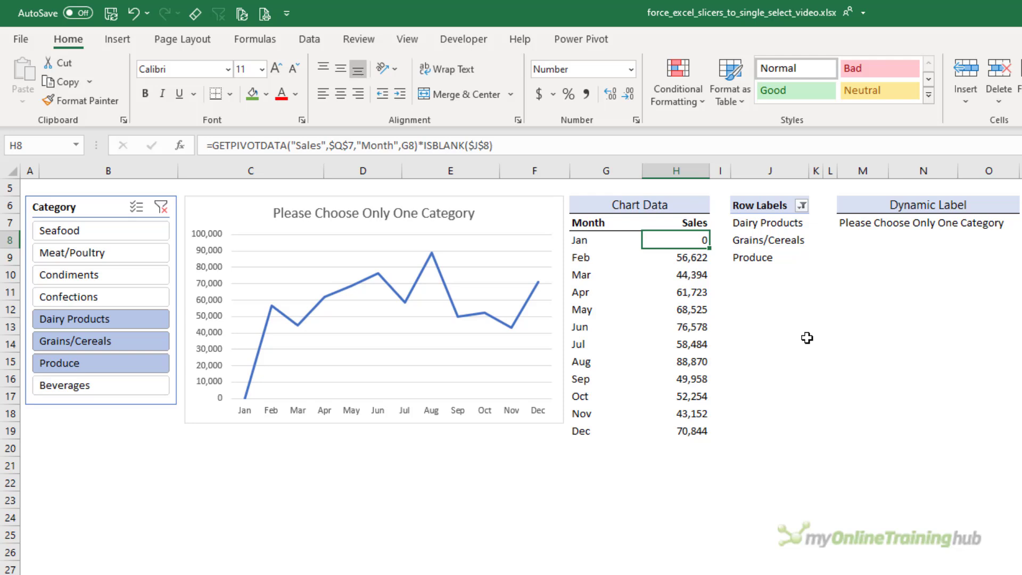
# - Evaluate the ISBLANK($J$8) part of the H8 formula in place, leaving the formula as it is
pyautogui.moveTo(425, 144); pyautogui.dragTo(535, 152)
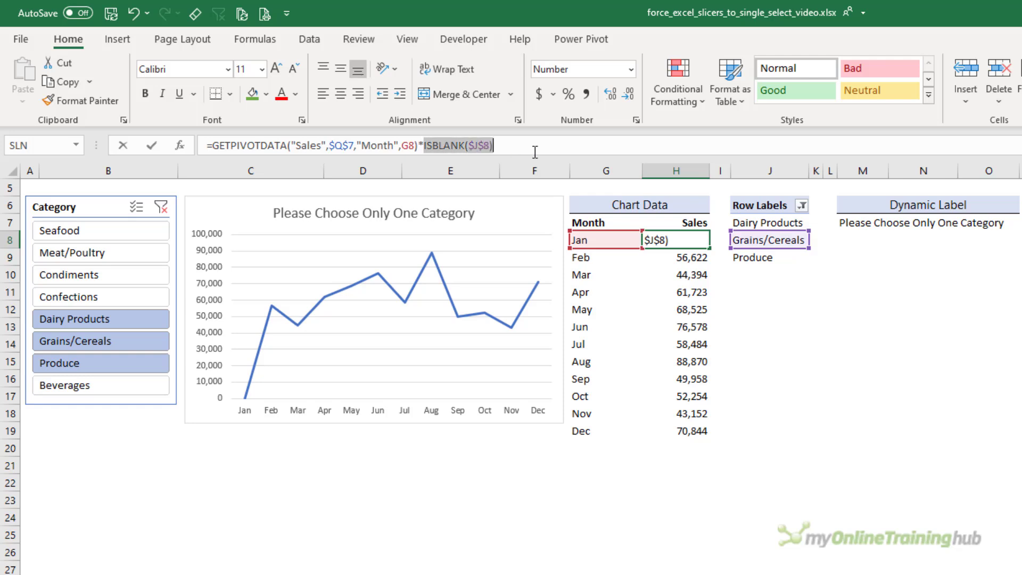
pyautogui.press('F9')
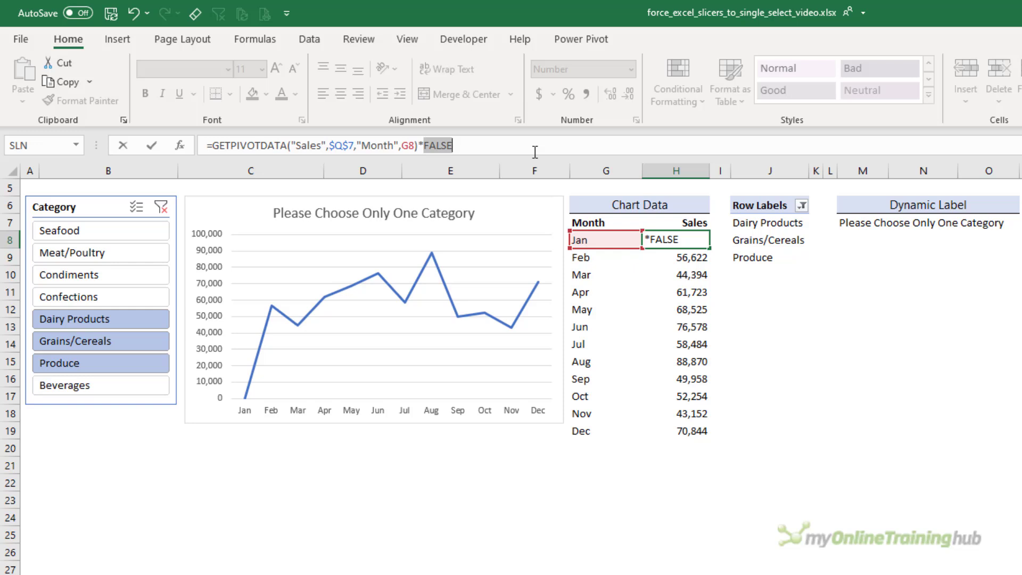
pyautogui.press('Escape')
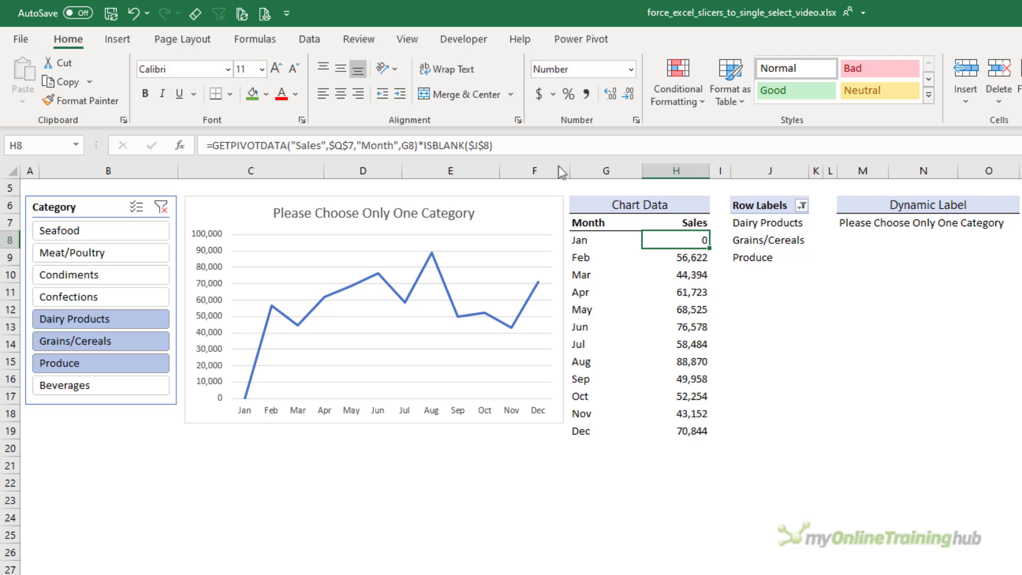
# - Fill the January sales formula down through December and filter the Category slicer to Condiments
pyautogui.doubleClick(710, 250)
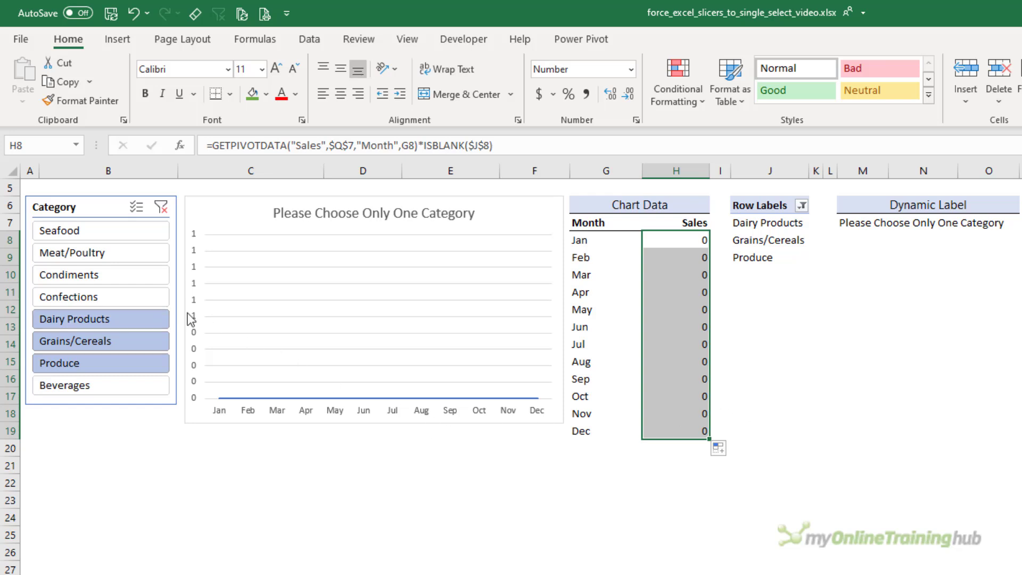
pyautogui.click(101, 274)
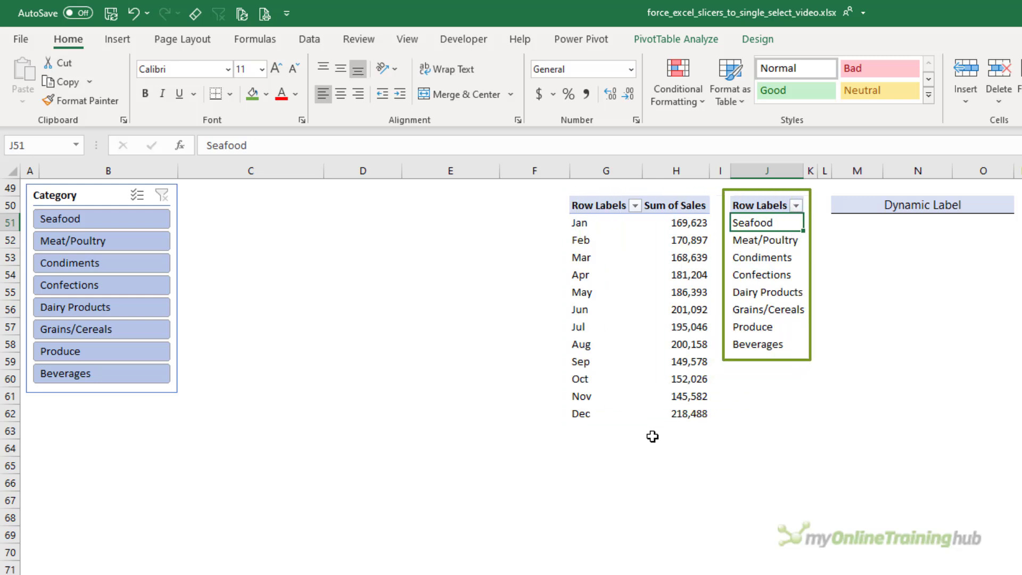
# - Insert a Line PivotChart from the monthly Sum of Sales PivotTable and place it beside the Category slicer
pyautogui.click(673, 292)
pyautogui.click(675, 41)
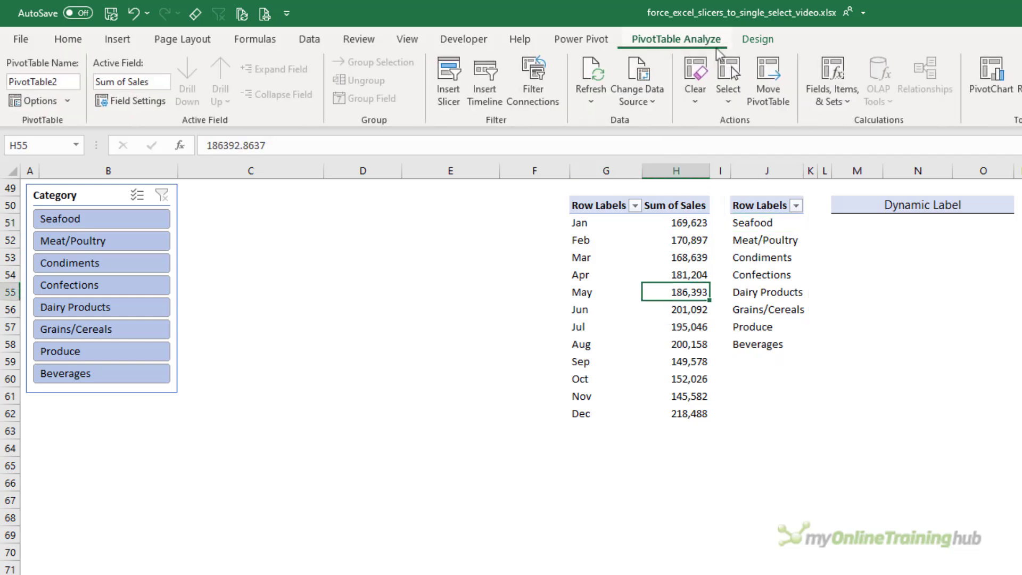
pyautogui.click(984, 88)
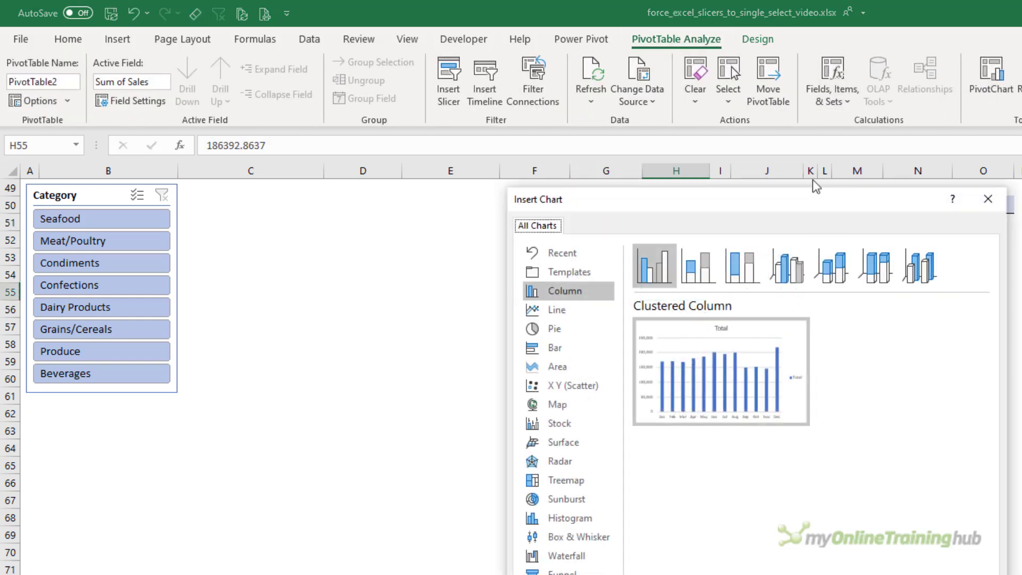
pyautogui.click(558, 313)
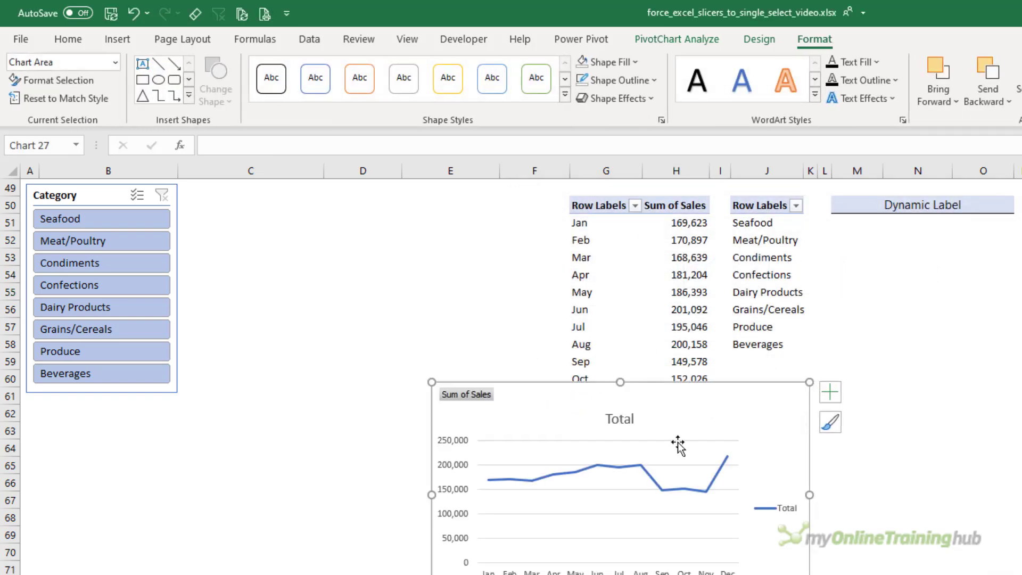
pyautogui.moveTo(621, 393); pyautogui.dragTo(376, 197)
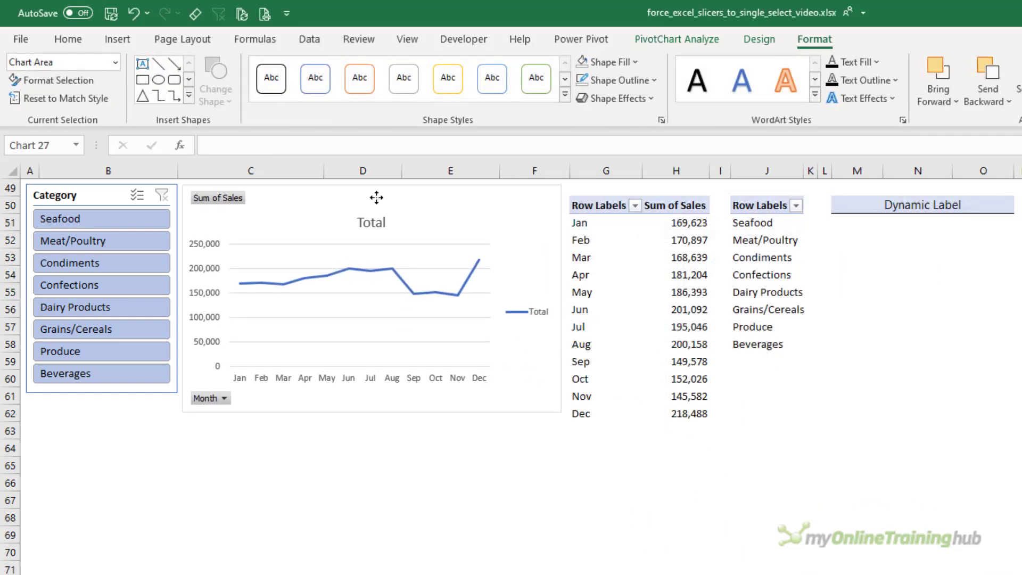
# - Hide all field buttons on the PivotChart and delete its legend
pyautogui.rightClick(217, 198)
pyautogui.click(291, 374)
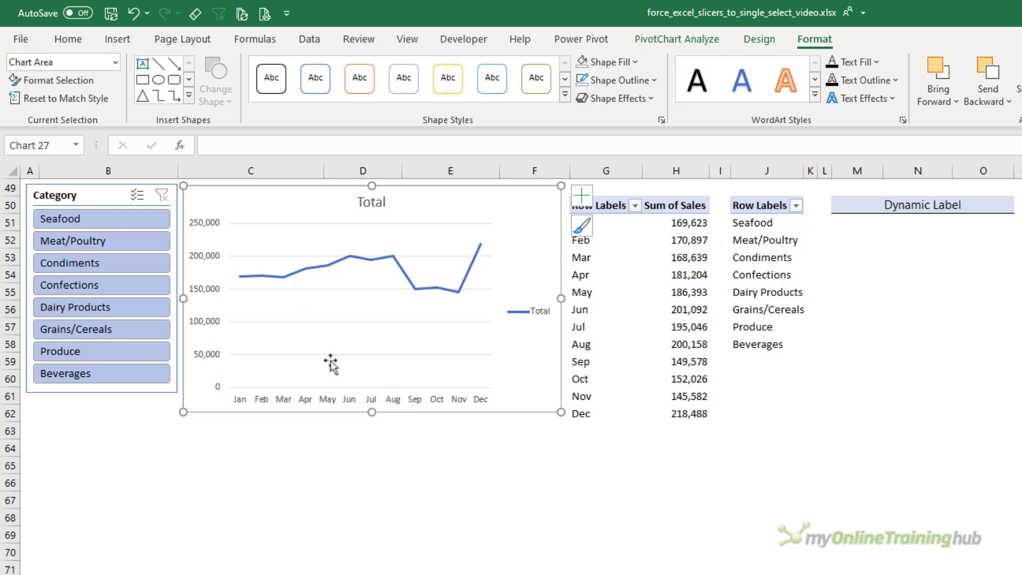
pyautogui.click(514, 313)
pyautogui.press('Delete')
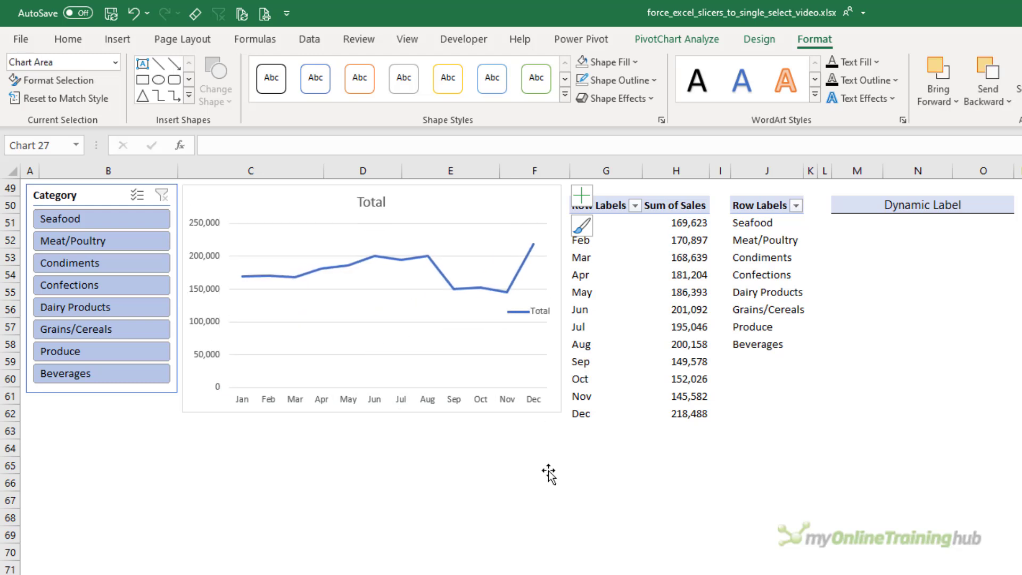
pyautogui.press('Escape')
# - Enter =IF(ISBLANK(J52),J51&" Actual Sales","") in cell M51 under the Dynamic Label heading
pyautogui.write('=IF(ISBLANK(')
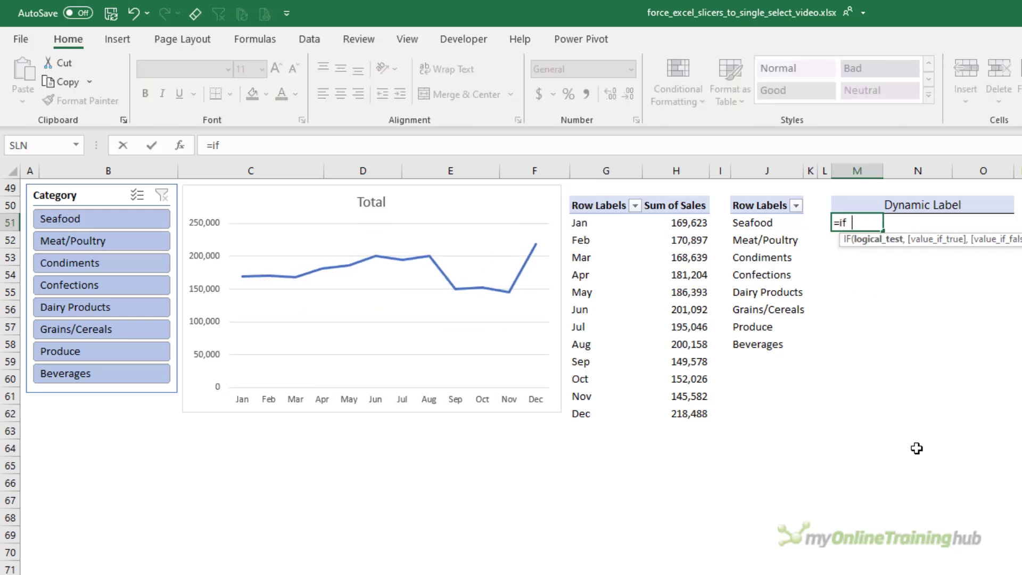
pyautogui.press('Left')
pyautogui.press('Left')
pyautogui.press('Left')
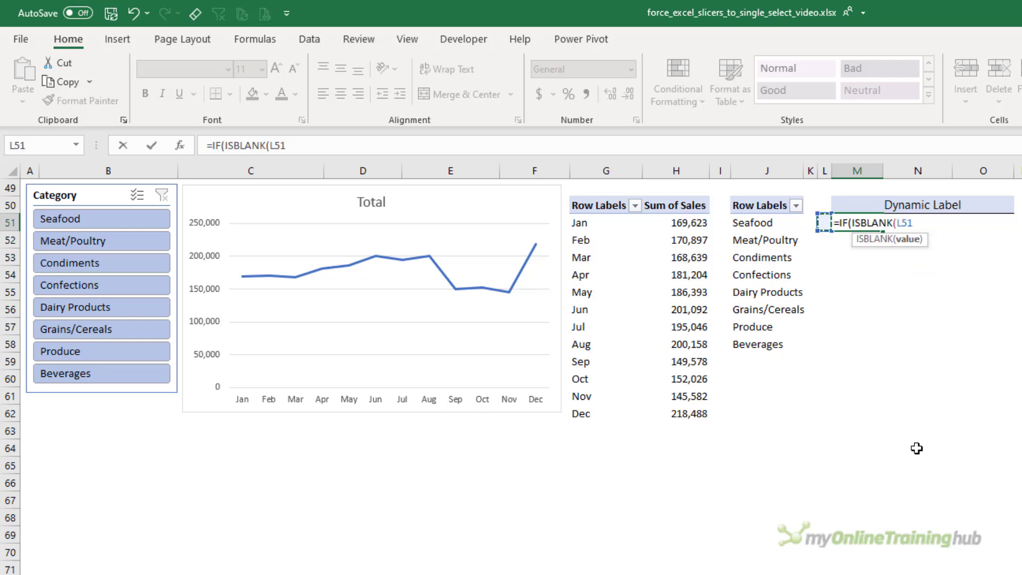
pyautogui.press('Down')
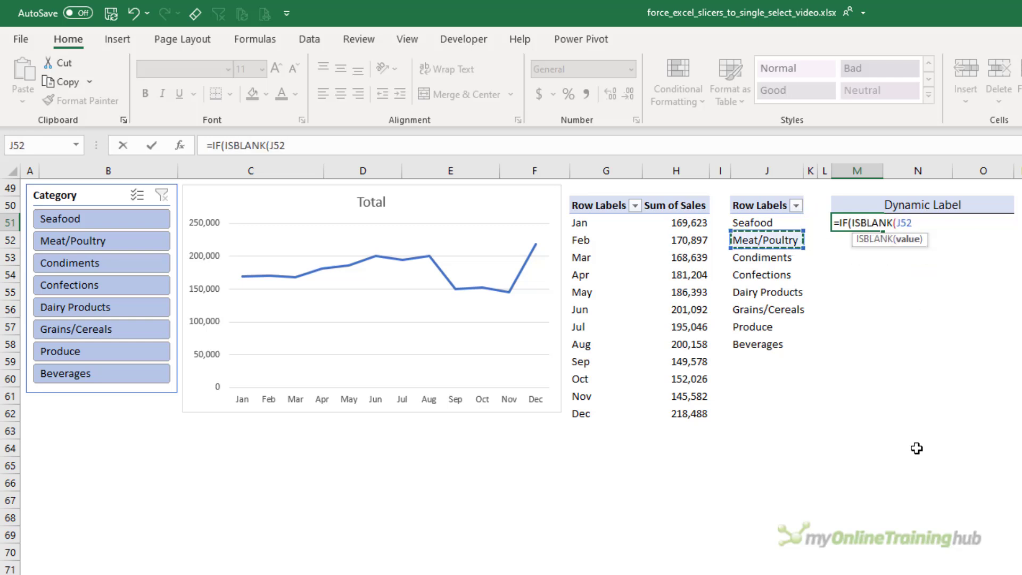
pyautogui.write('),')
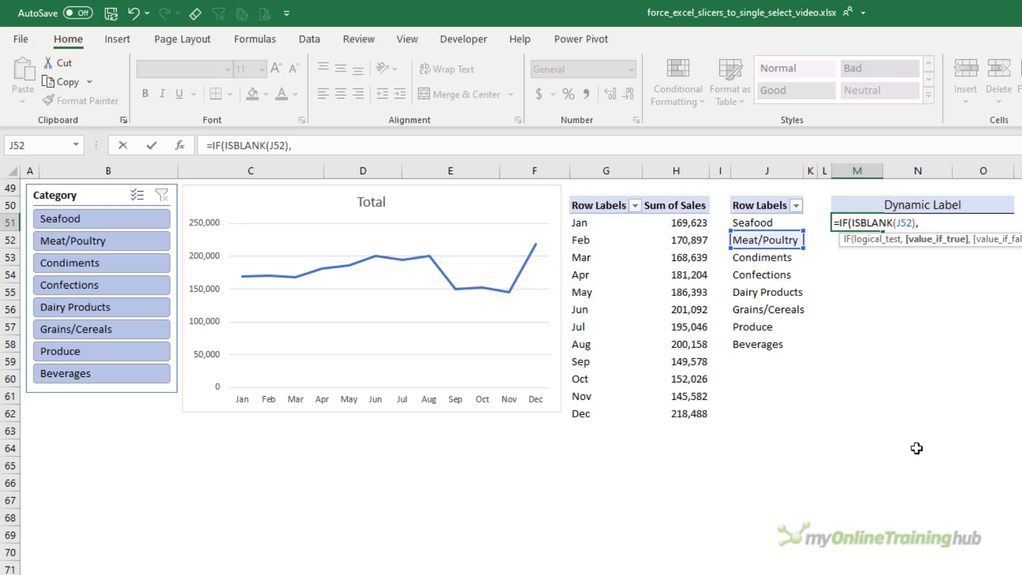
pyautogui.press('Left')
pyautogui.press('Left')
pyautogui.press('Left')
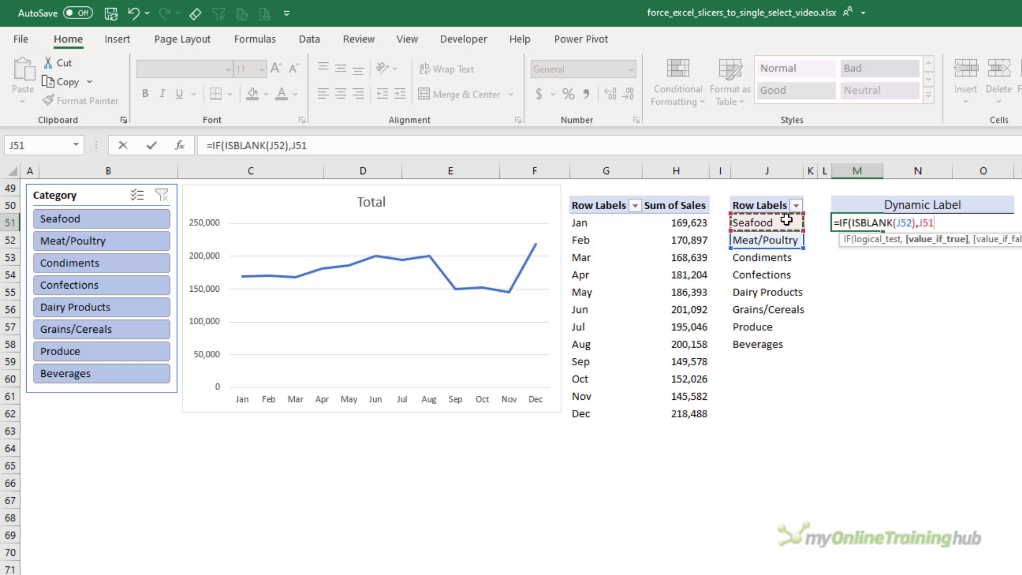
pyautogui.write('&')
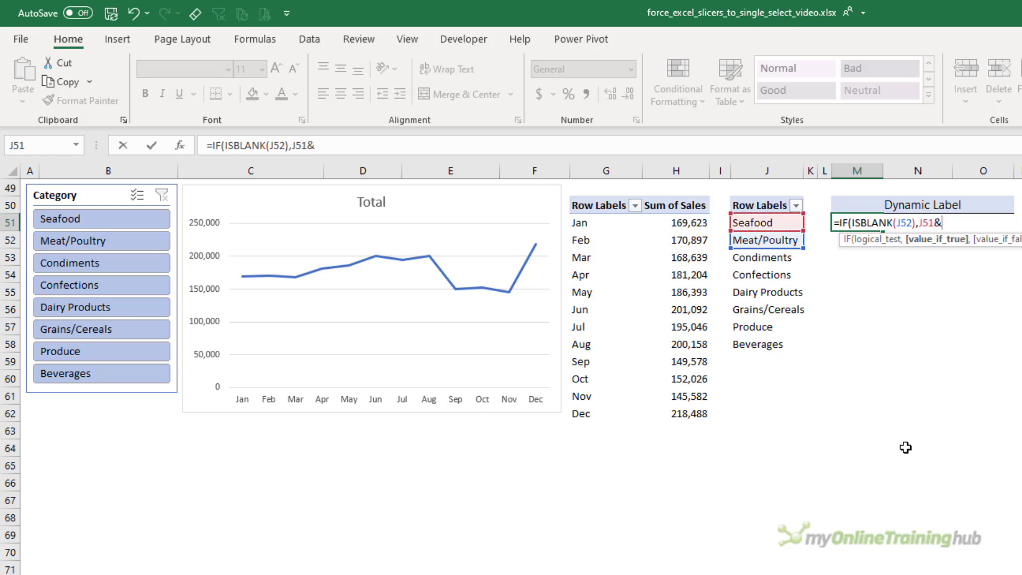
pyautogui.write('" Actual Sa')
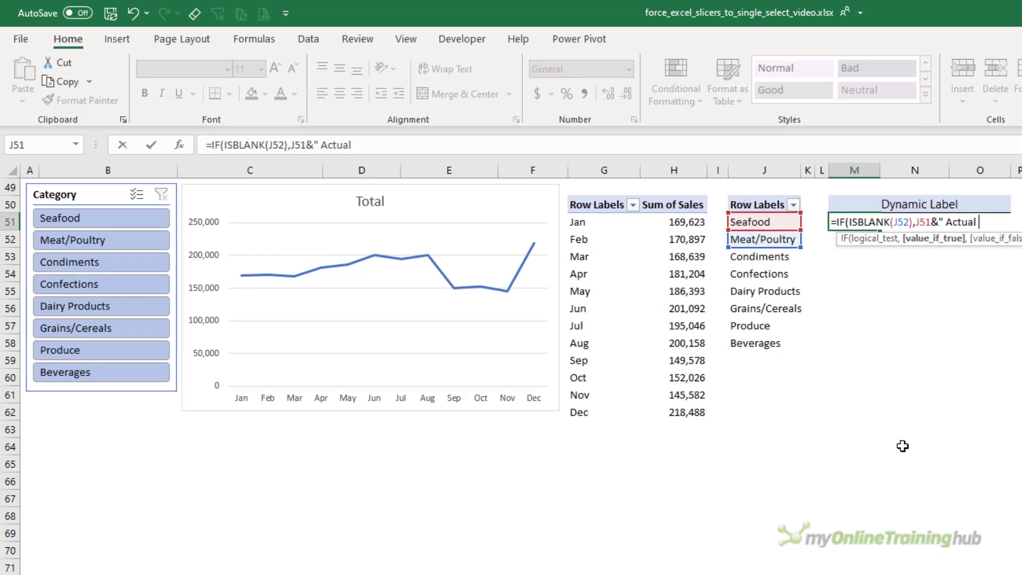
pyautogui.write('les","")')
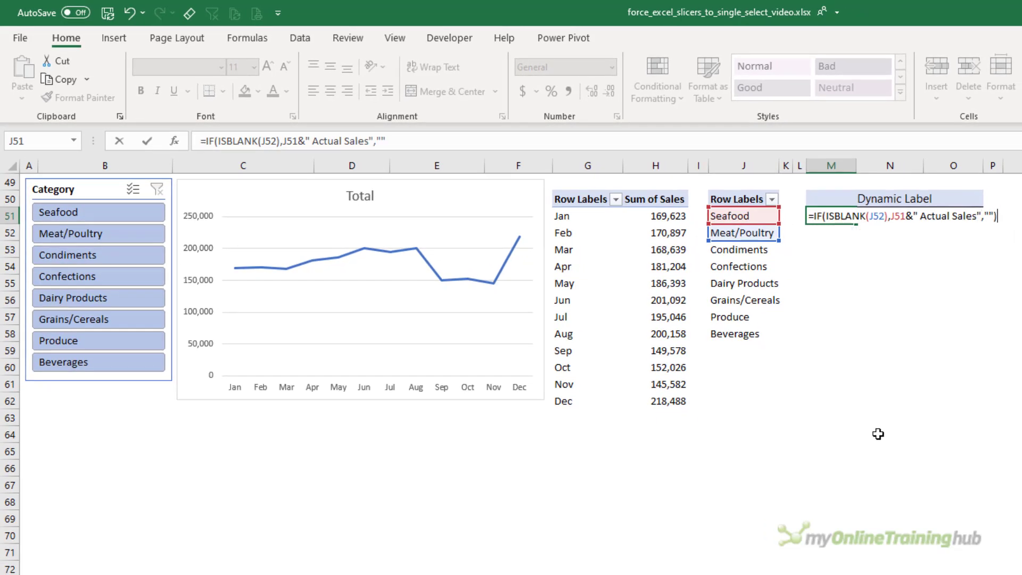
pyautogui.press('Return')
pyautogui.press('Up')
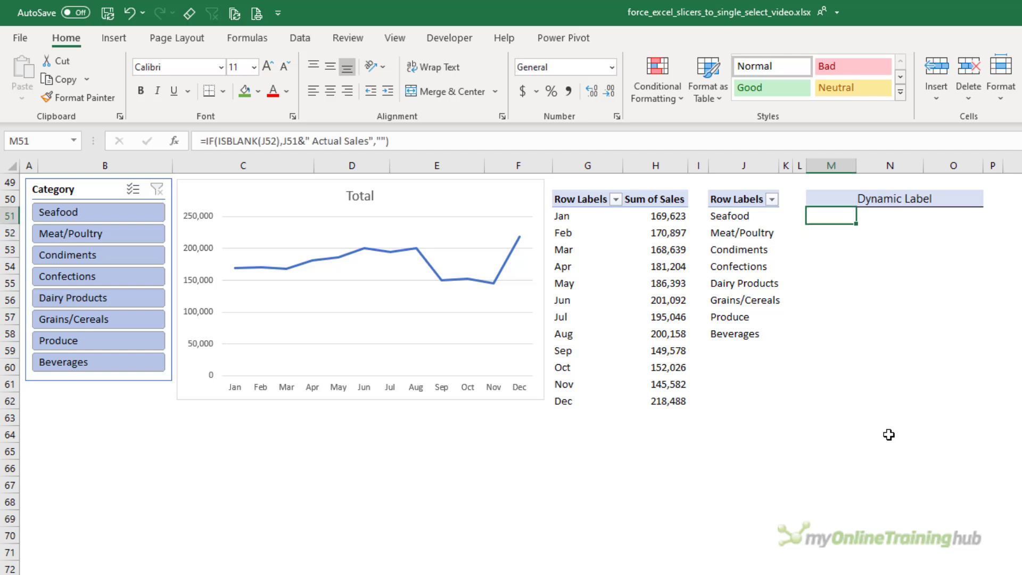
# - Test the dynamic label by filtering the Category slicer to Seafood, adding Meat/Poultry, and returning to Seafood alone
pyautogui.click(126, 215)
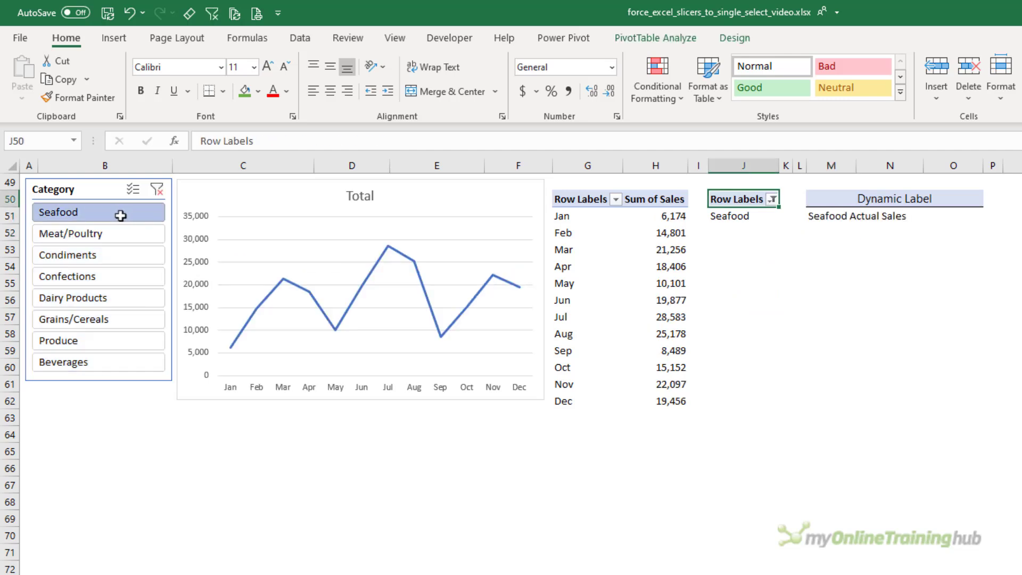
pyautogui.keyDown('ctrl'); pyautogui.click(110, 237); pyautogui.keyUp('ctrl')
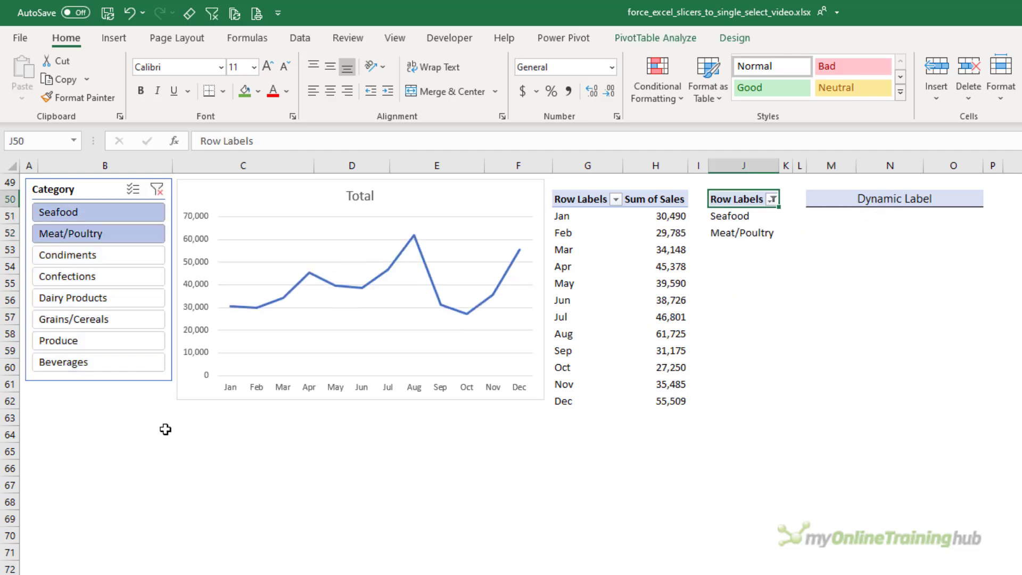
pyautogui.click(148, 211)
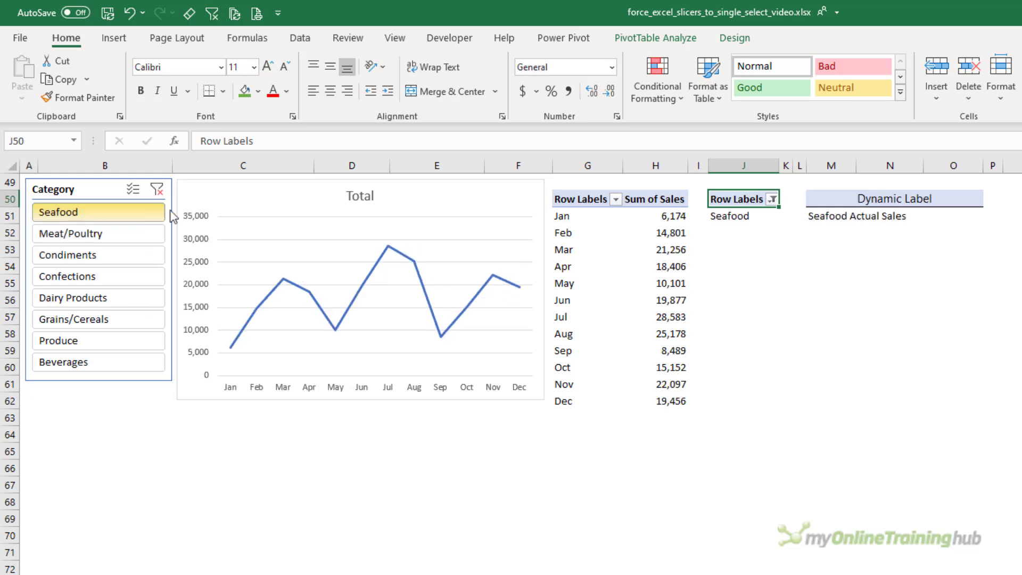
# - Link the PivotChart's title to the dynamic label in cell M51 of the Charts sheet
pyautogui.click(345, 198)
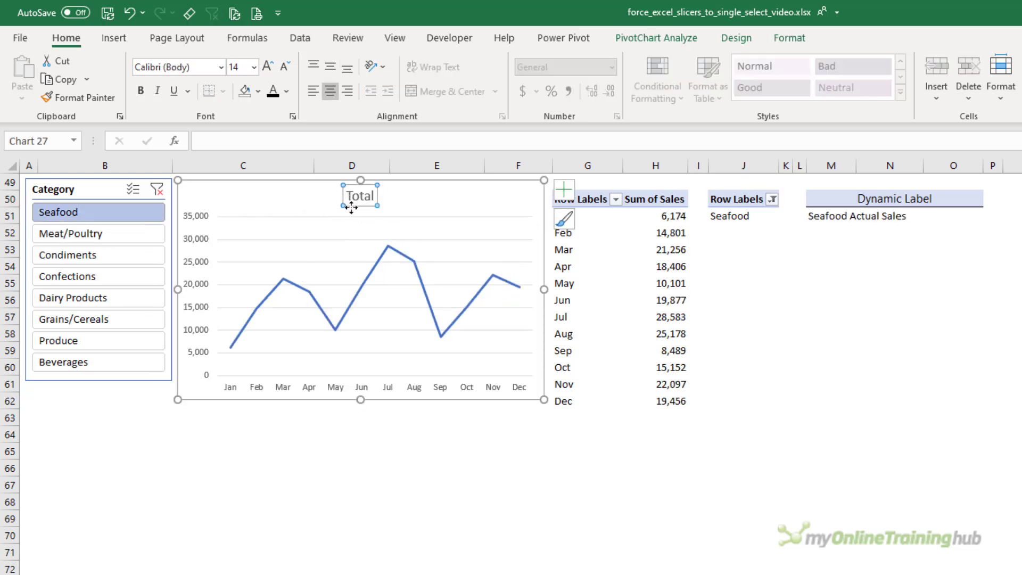
pyautogui.click(269, 141)
pyautogui.write('=')
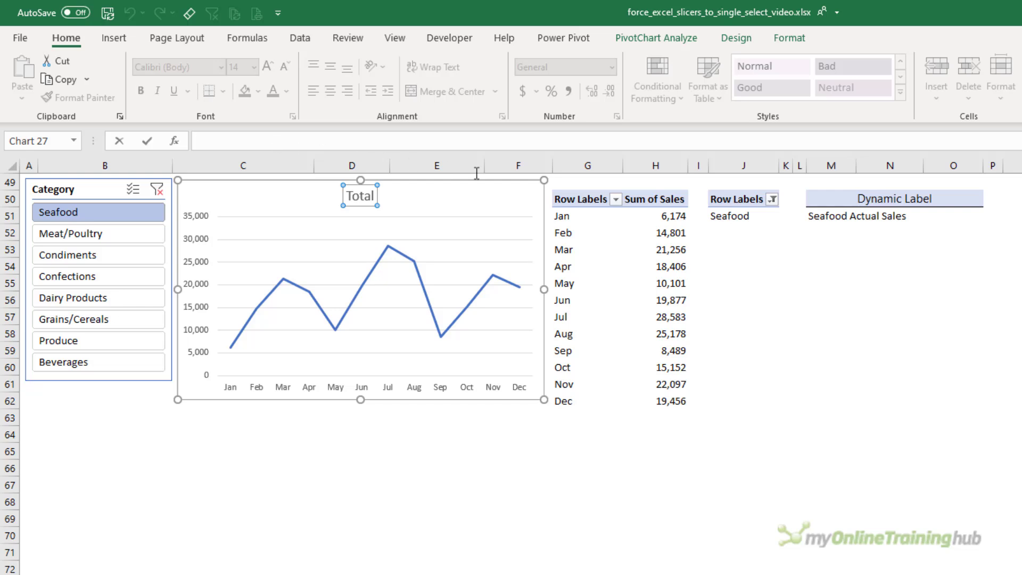
pyautogui.click(830, 219)
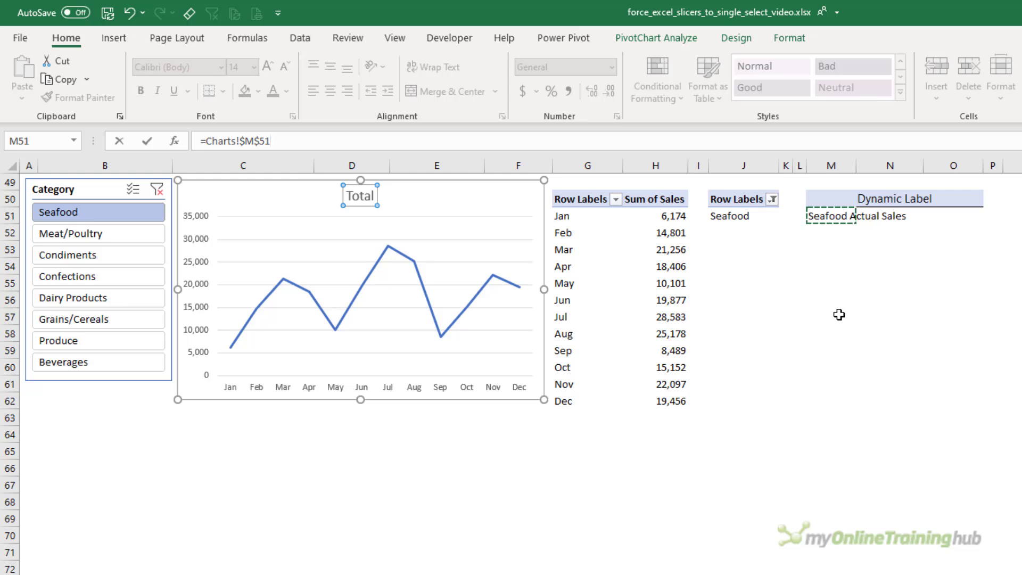
pyautogui.press('Return')
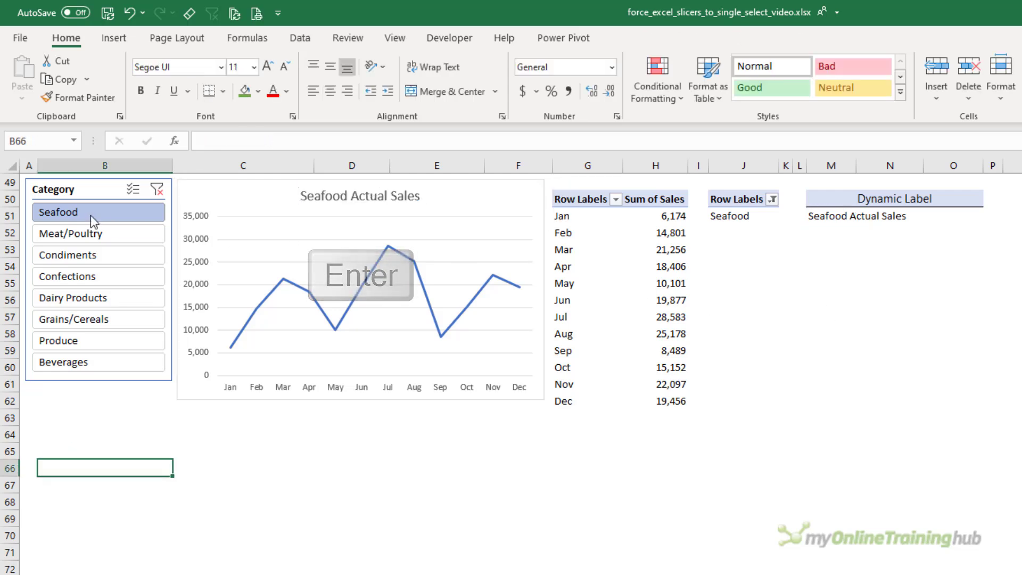
# - Filter the Category slicer to Seafood and Meat/Poultry, and set the PivotChart's chart area to No Fill
pyautogui.moveTo(91, 215); pyautogui.dragTo(91, 232)
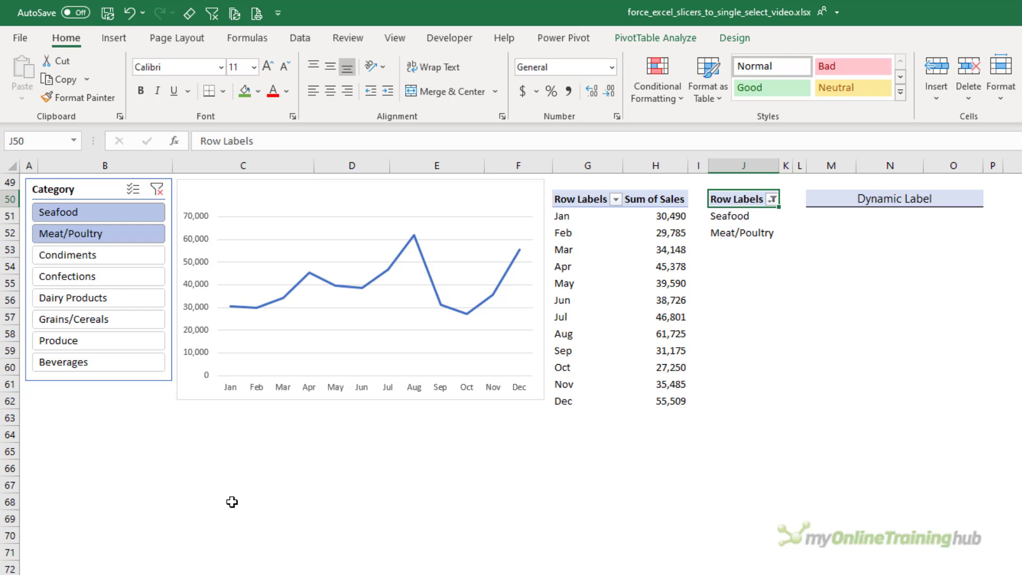
pyautogui.click(289, 185)
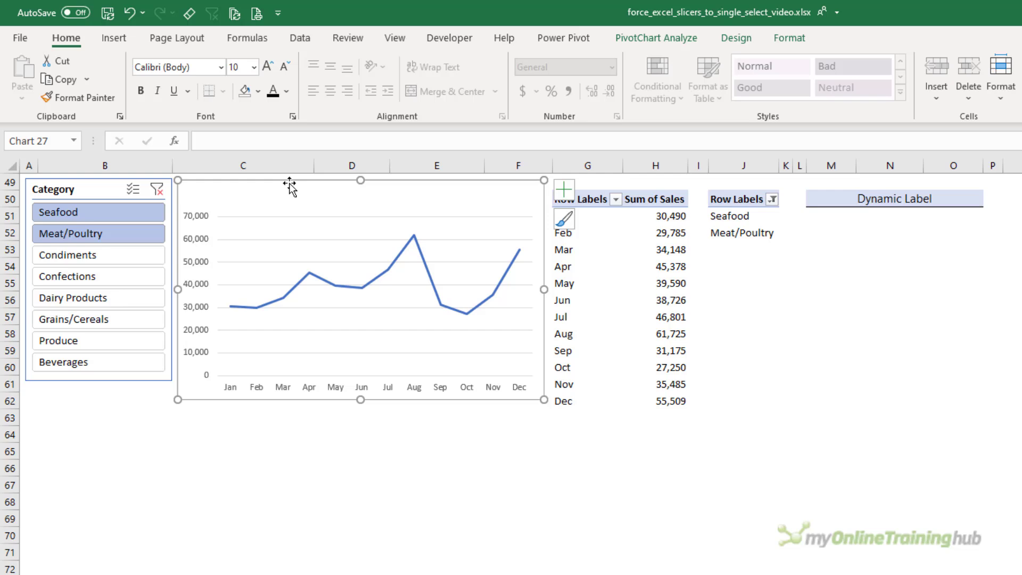
pyautogui.click(789, 38)
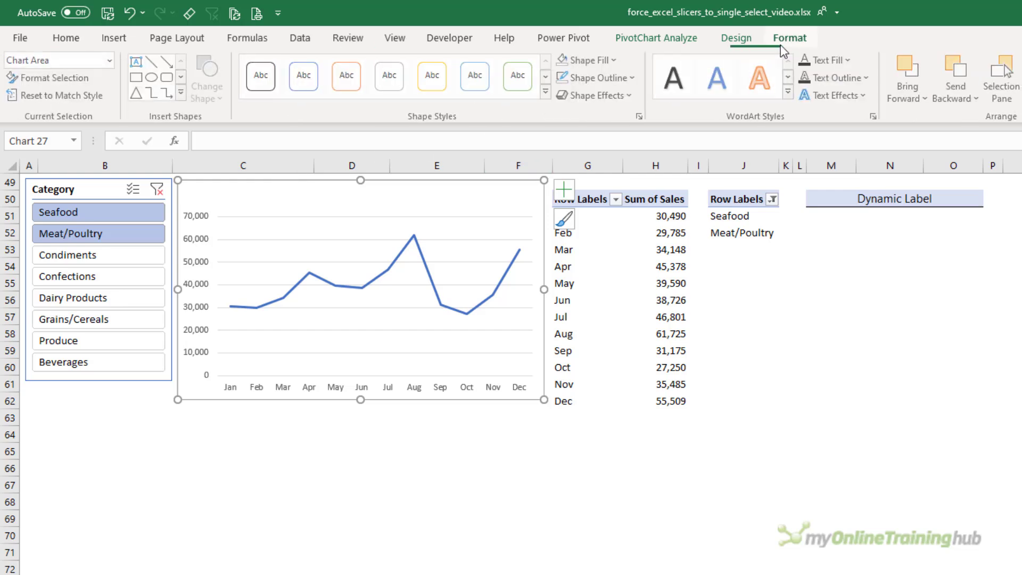
pyautogui.click(592, 60)
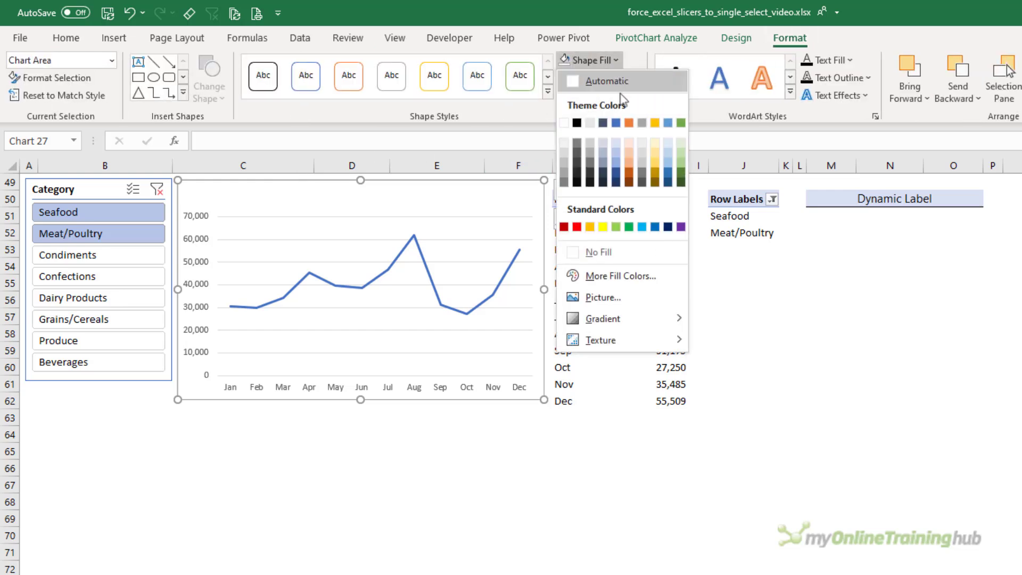
pyautogui.click(633, 254)
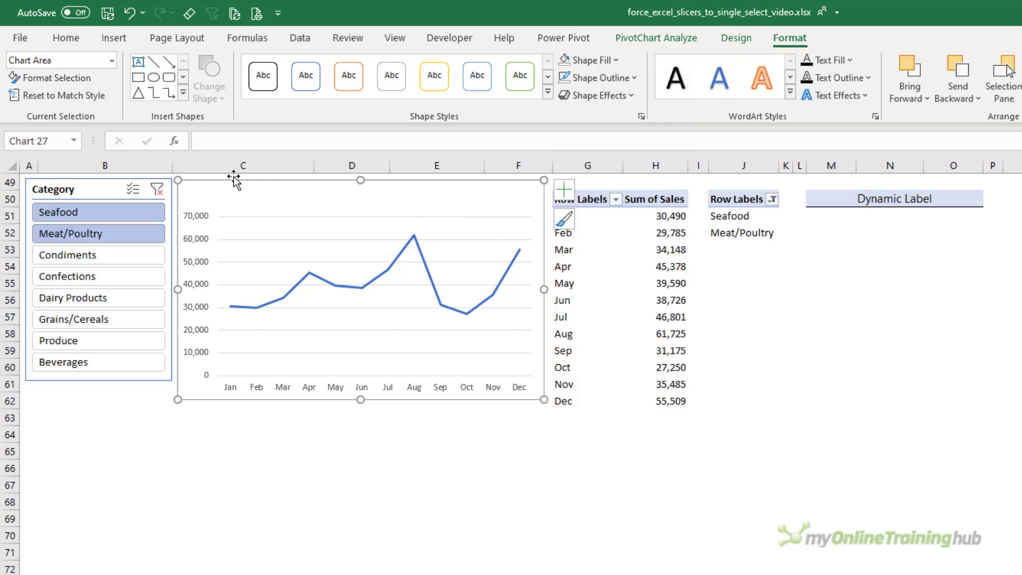
# - Enter =IF(ISBLANK(J52),"","Please only choose one category in the Slicer") in cell C50 behind the PivotChart
pyautogui.click(233, 176)
pyautogui.press('Down')
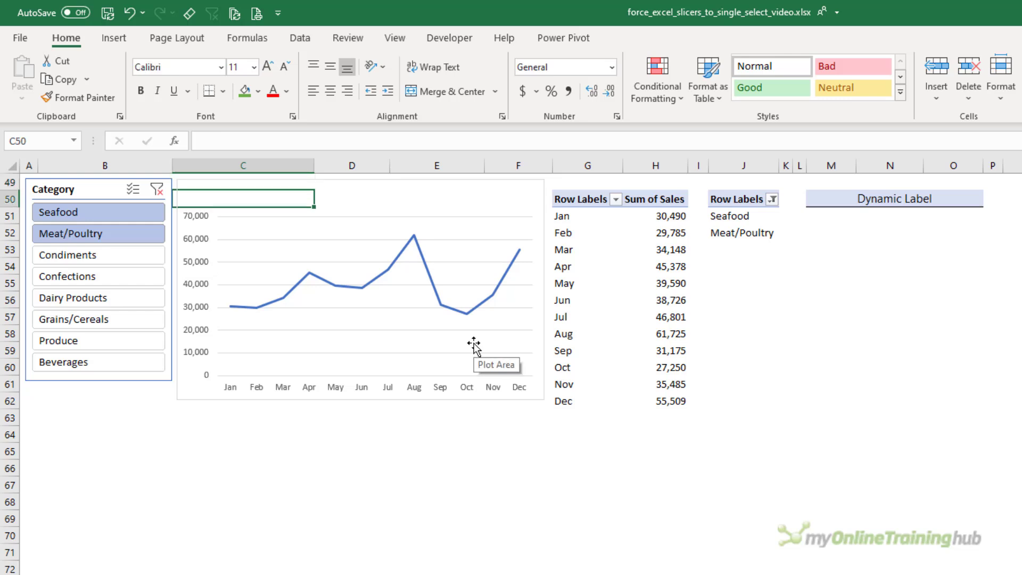
pyautogui.write('=IF(ISBLANK(')
pyautogui.click(748, 233)
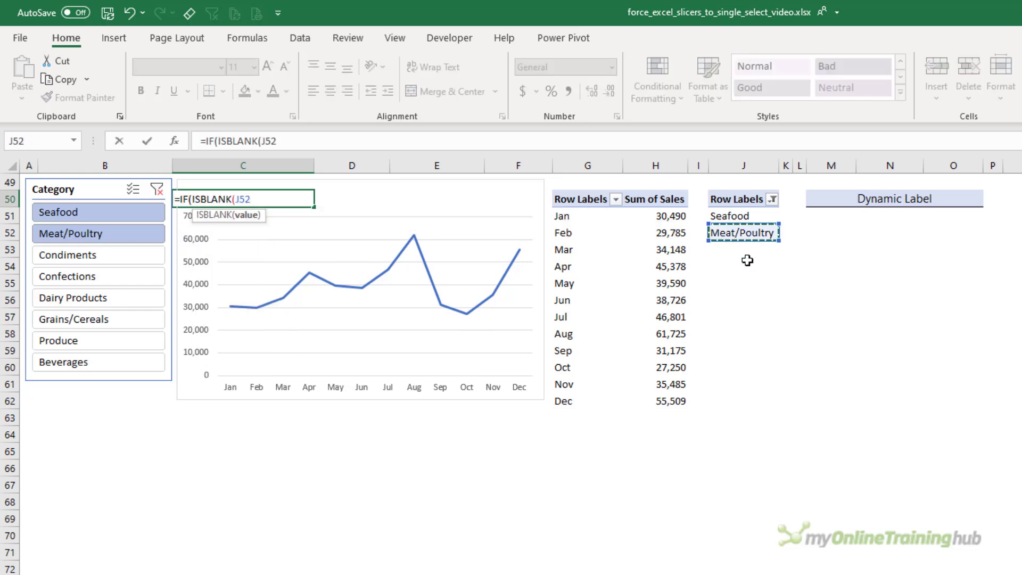
pyautogui.write('),"","Pl')
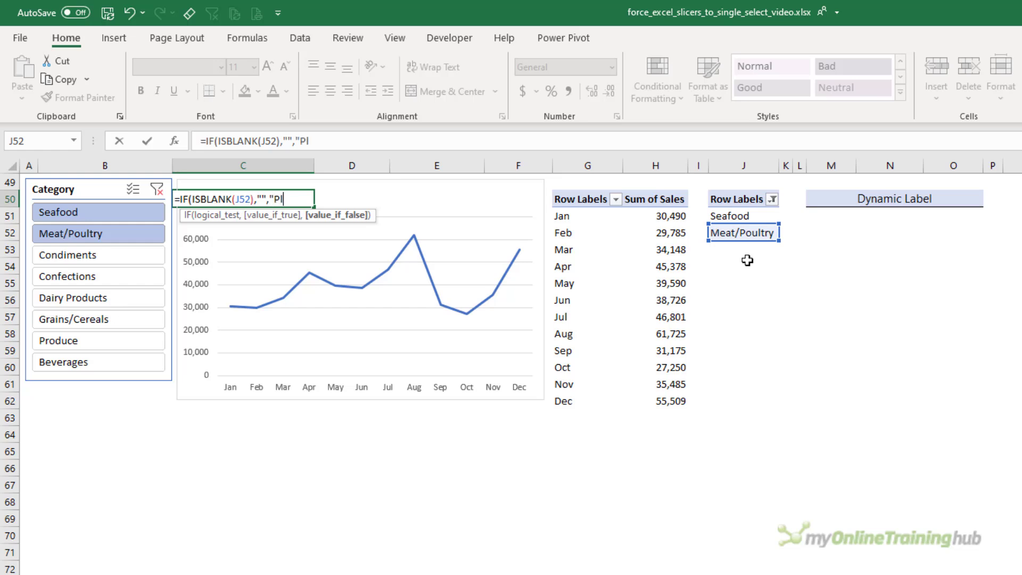
pyautogui.write('ease only ch')
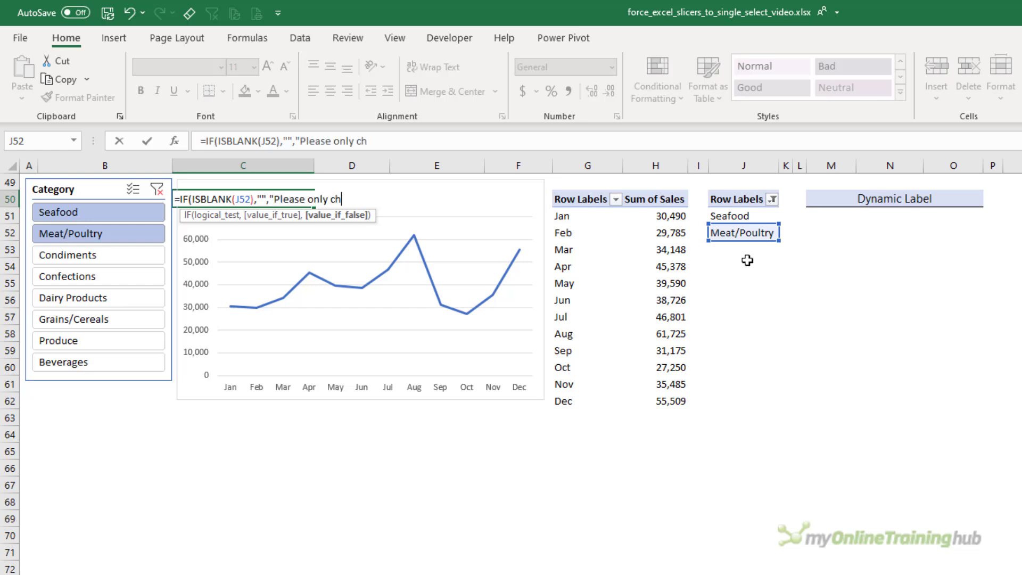
pyautogui.write('oose one category in the Slicer")')
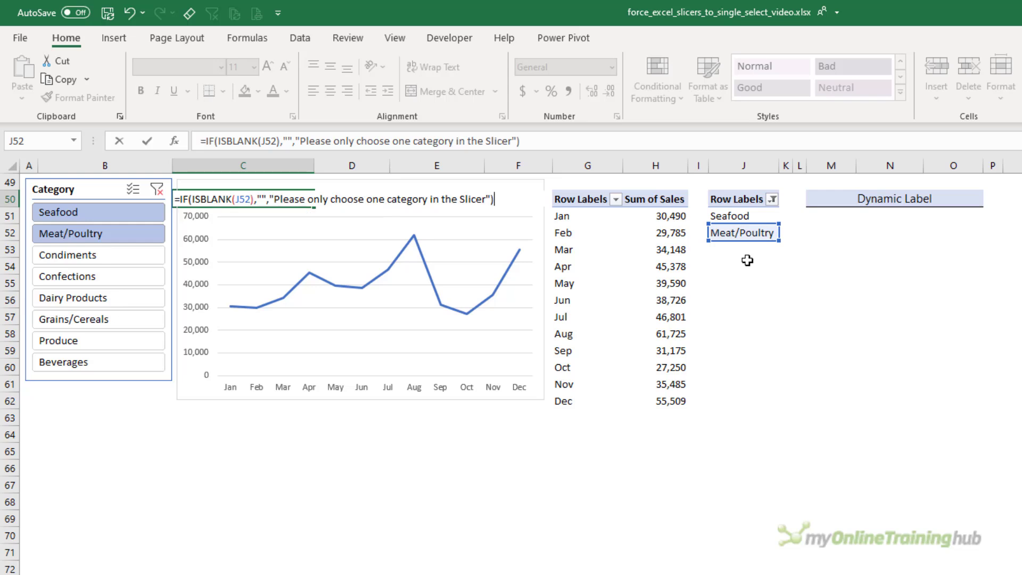
pyautogui.hotkey('ctrl', 'Return')
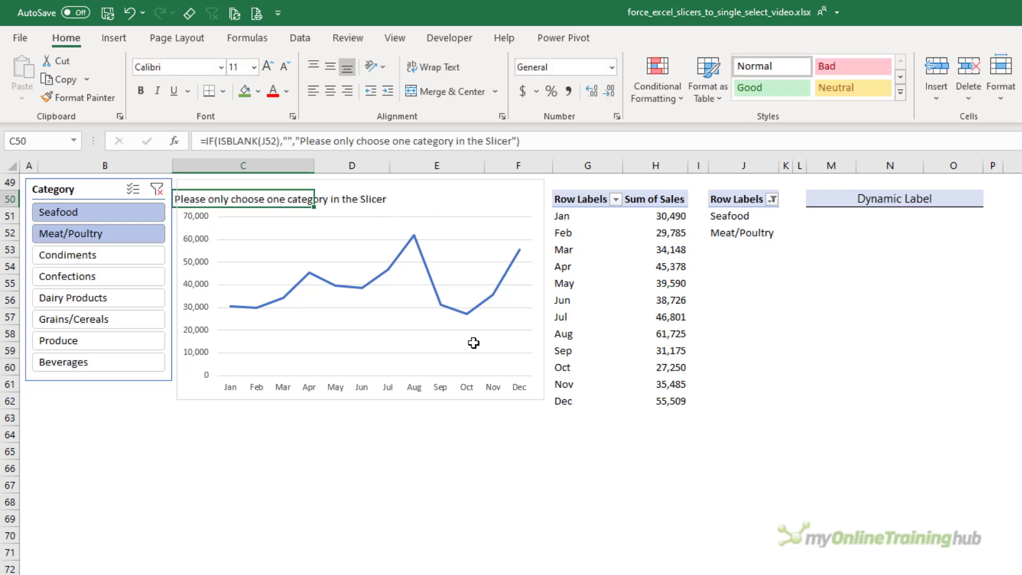
# - Format the message in cell C50 with an increased indent and a bold red font
pyautogui.click(388, 91)
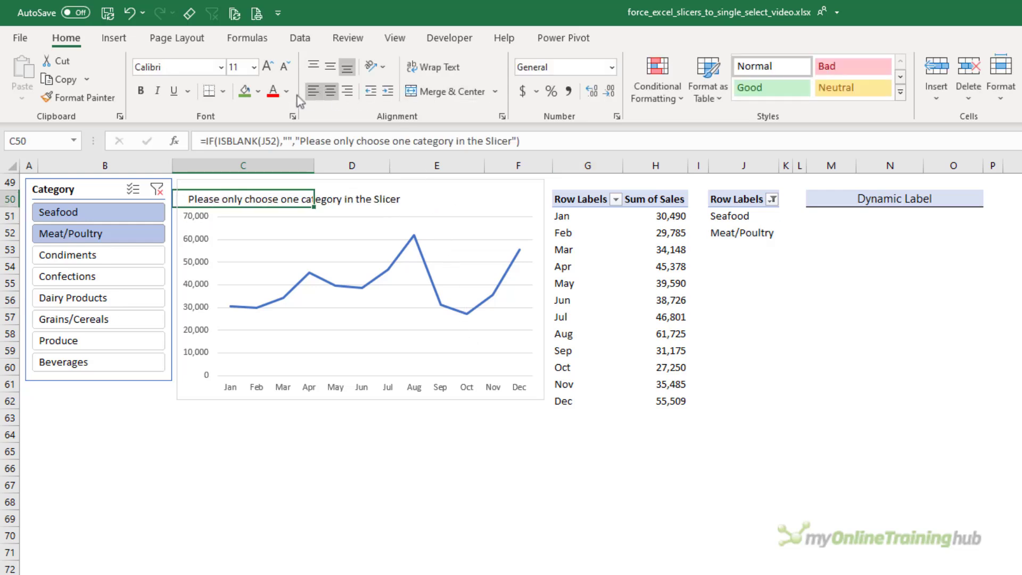
pyautogui.click(272, 92)
pyautogui.click(141, 91)
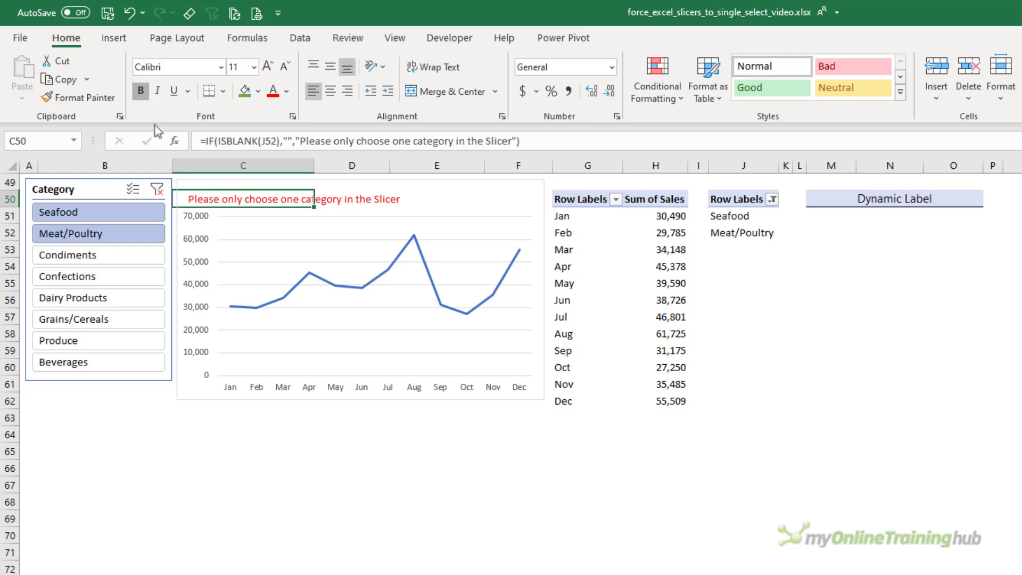
pyautogui.click(318, 496)
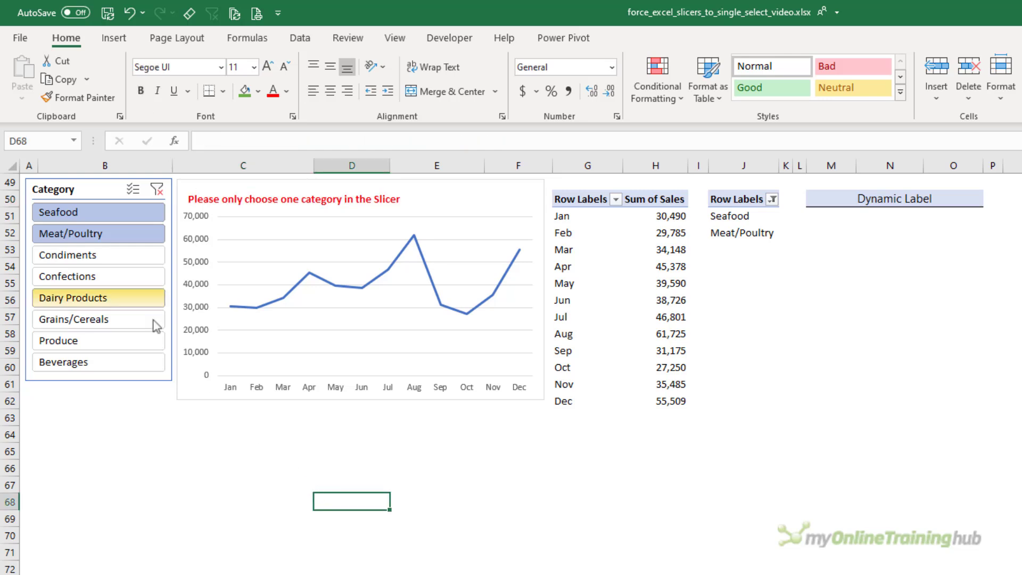
# - Test the chart message by filtering the Category slicer to Condiments alone, and add Confections and Dairy Products to the selection
pyautogui.click(156, 255)
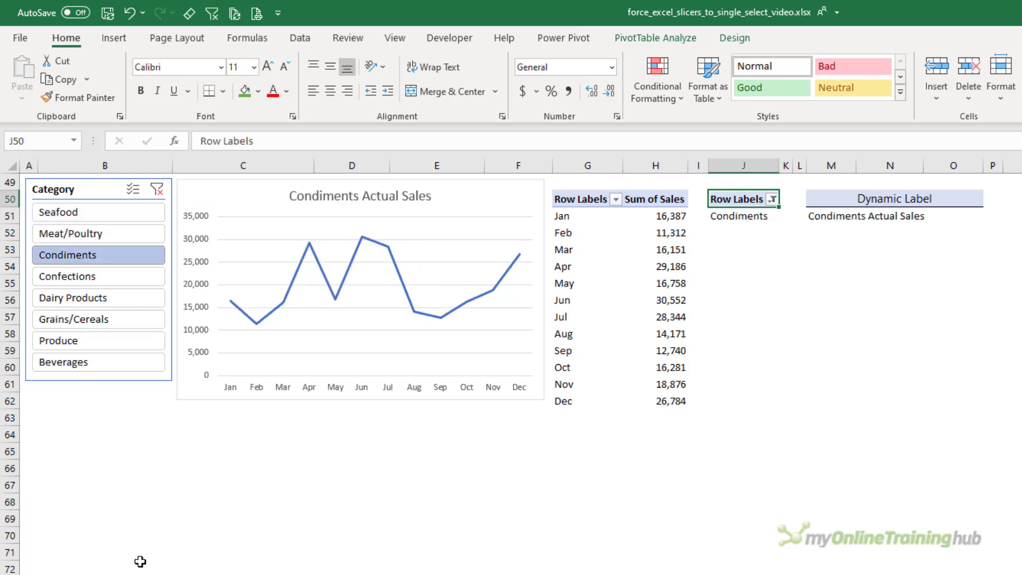
pyautogui.keyDown('ctrl'); pyautogui.click(99, 277); pyautogui.keyUp('ctrl')
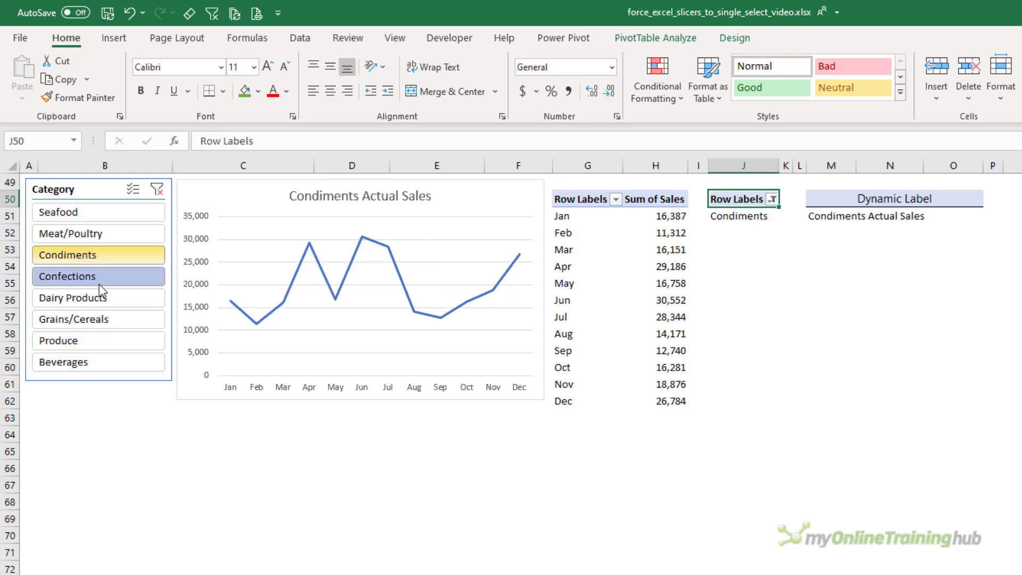
pyautogui.keyDown('ctrl'); pyautogui.click(102, 298); pyautogui.keyUp('ctrl')
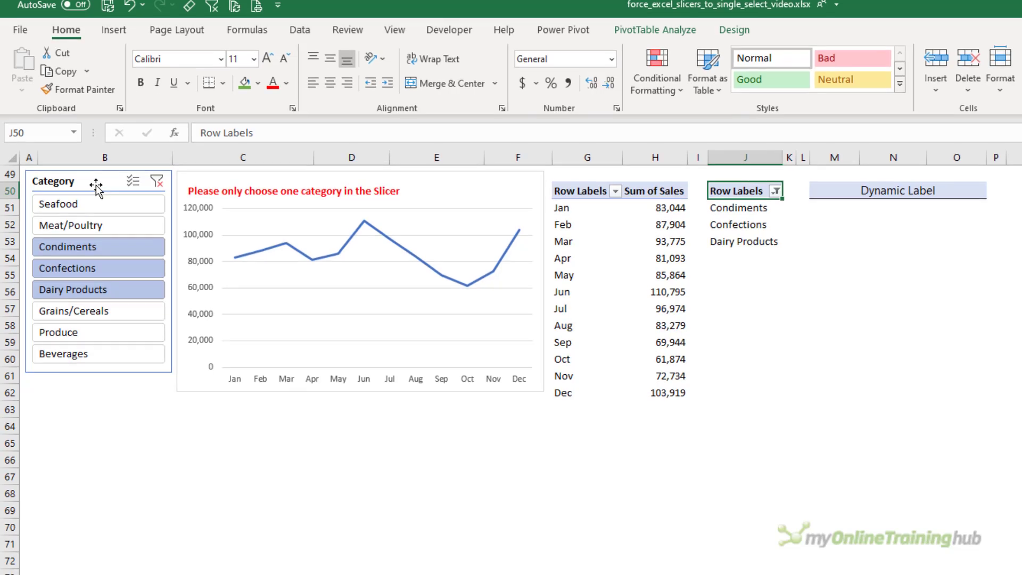
# - Change the Category slicer's header caption to "Select 1 Category"
pyautogui.rightClick(94, 45)
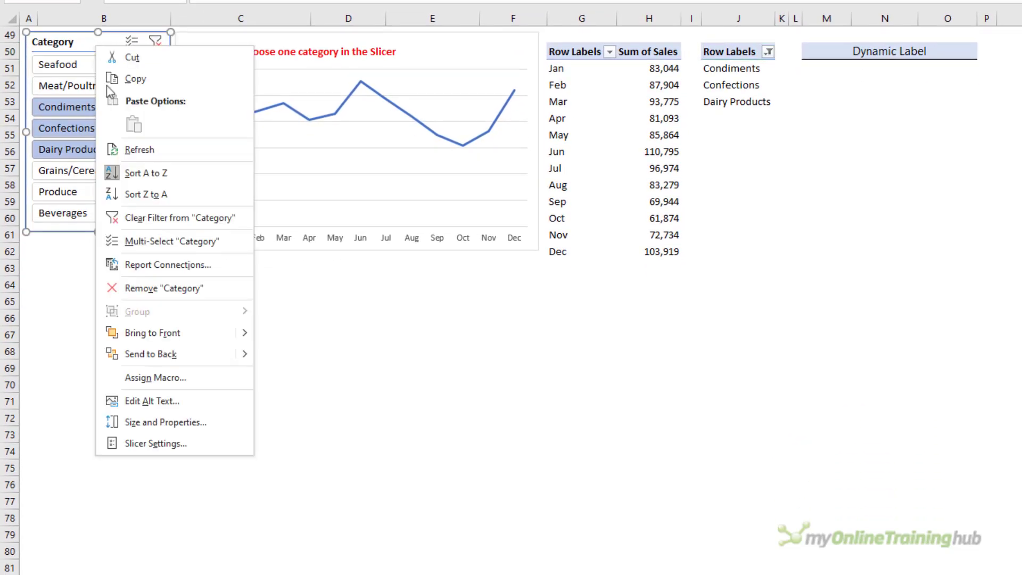
pyautogui.click(212, 445)
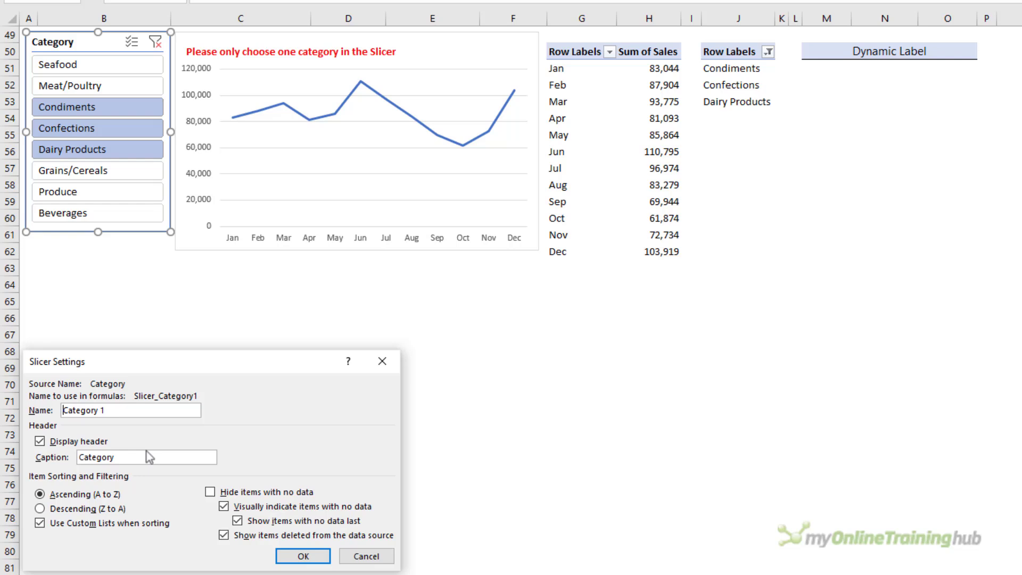
pyautogui.click(80, 456)
pyautogui.write('Select 1')
pyautogui.click(308, 555)
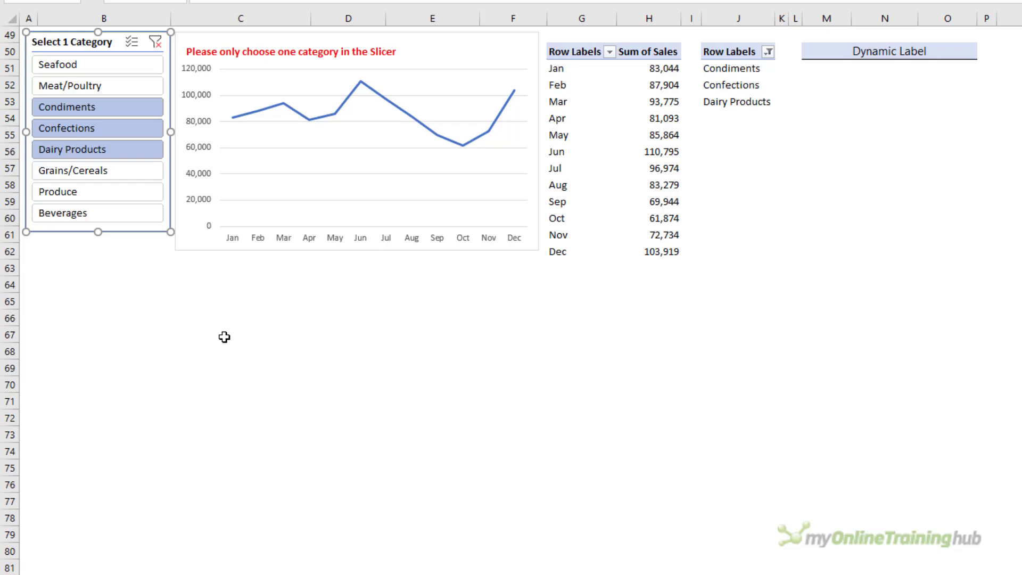